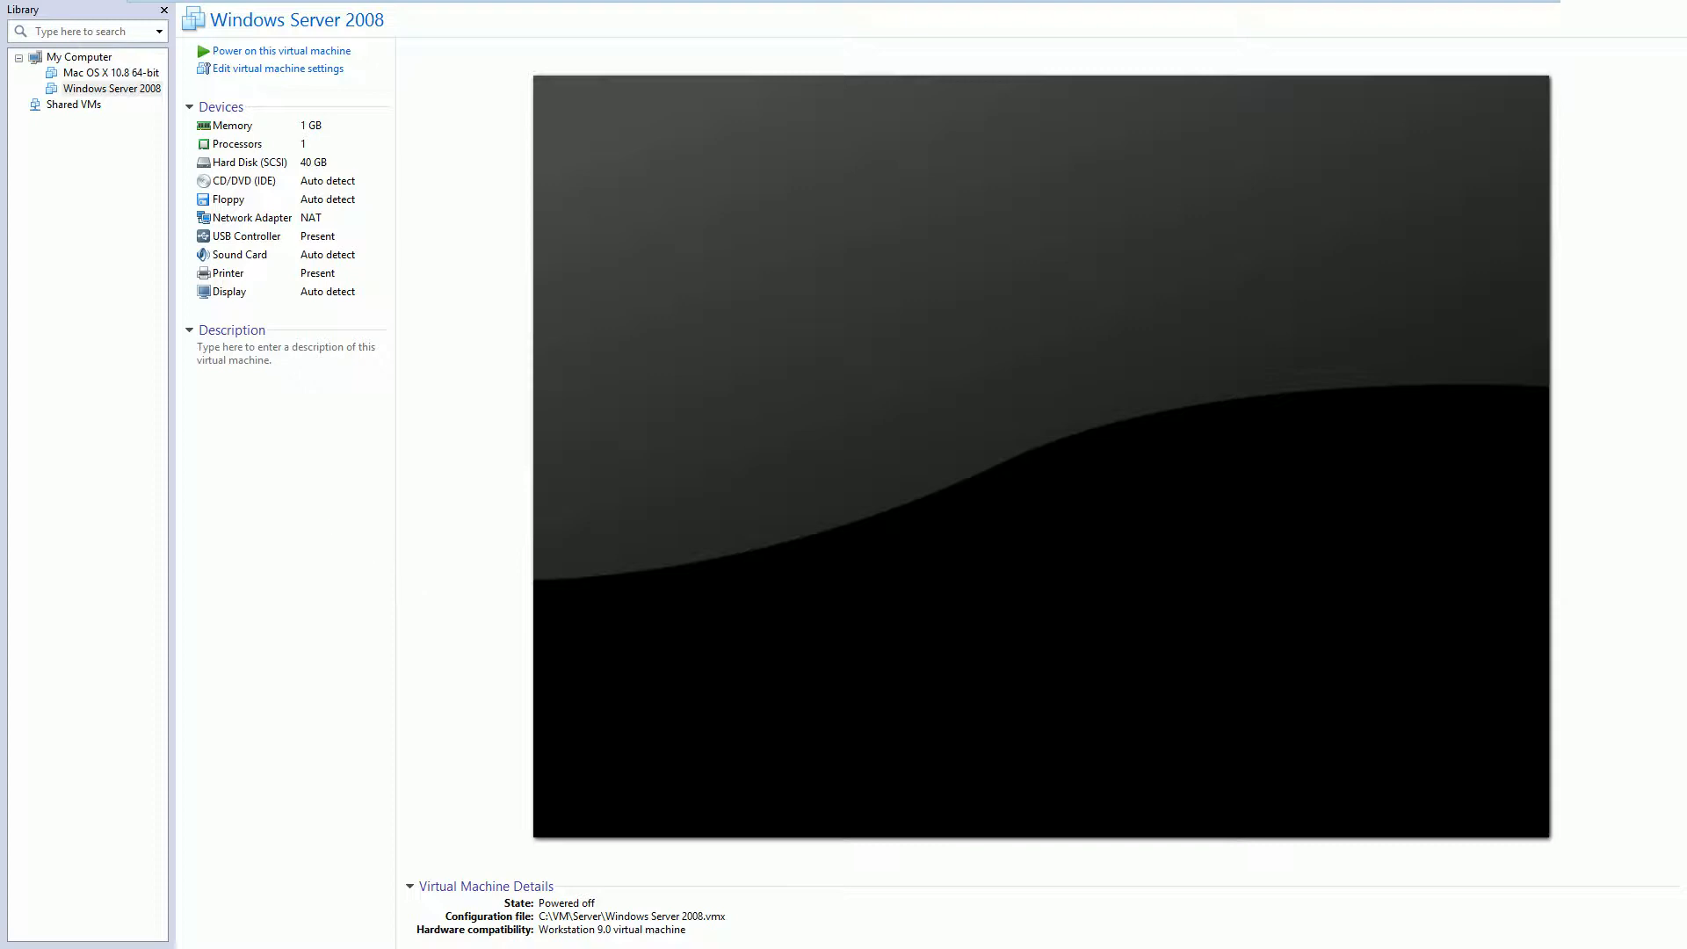
Take a snapshot of the Windows Server 2008 virtual machine named "Snapshot for SVR08 Template".
right_click(94, 95)
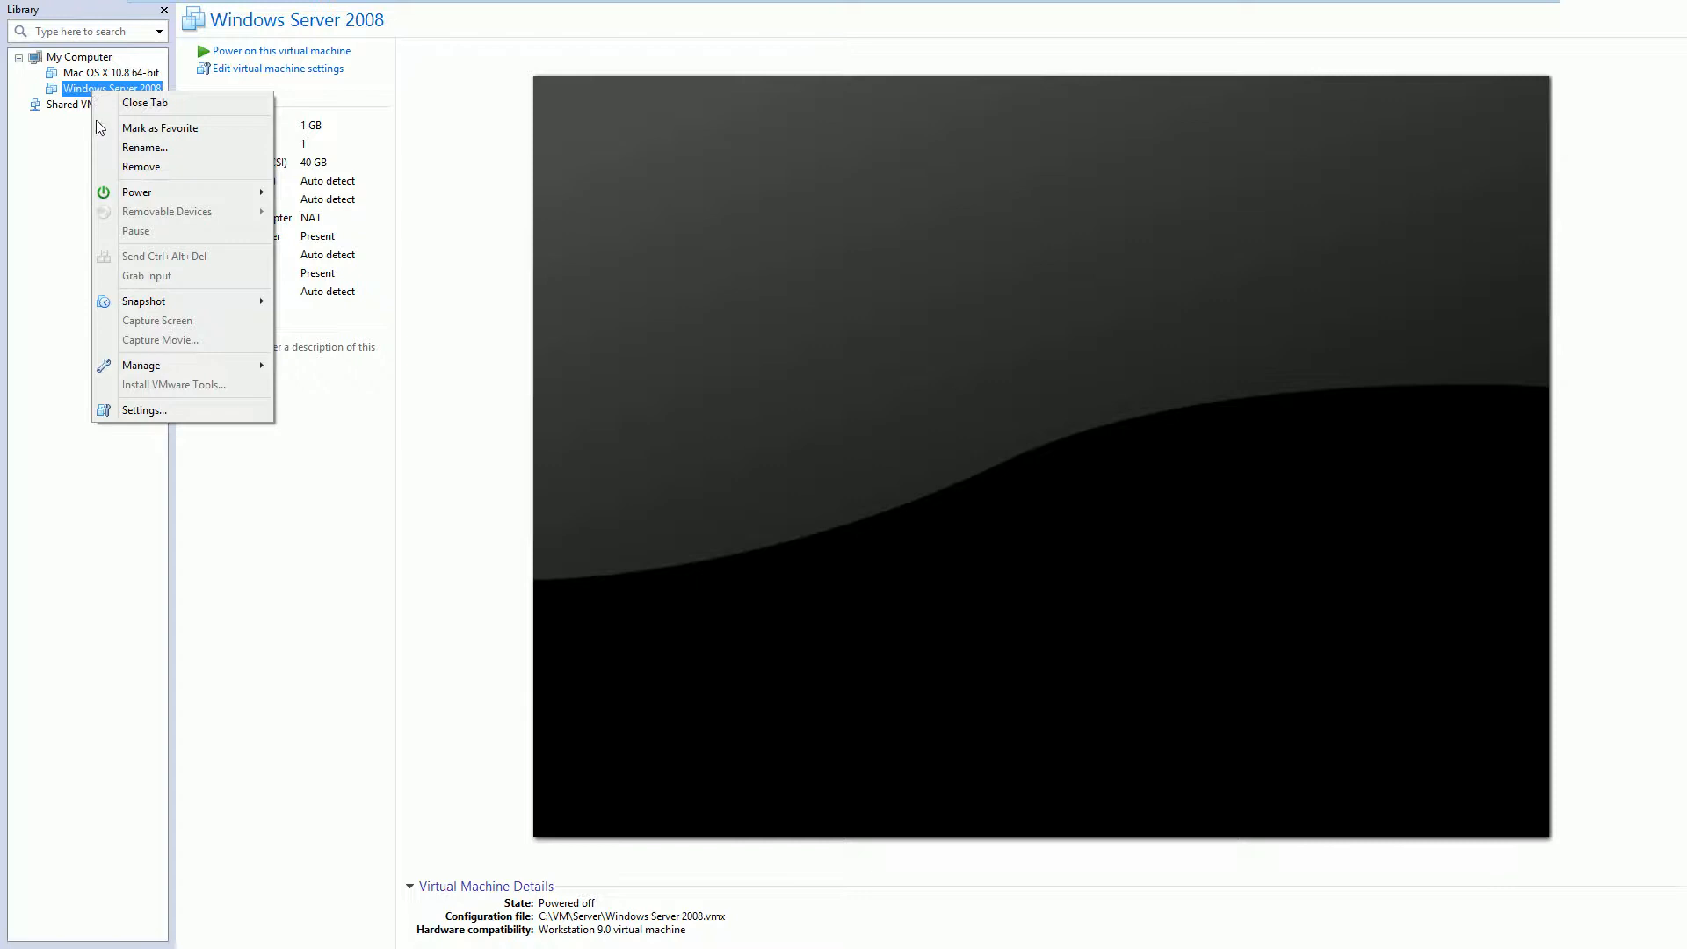
mouse_move(141, 300)
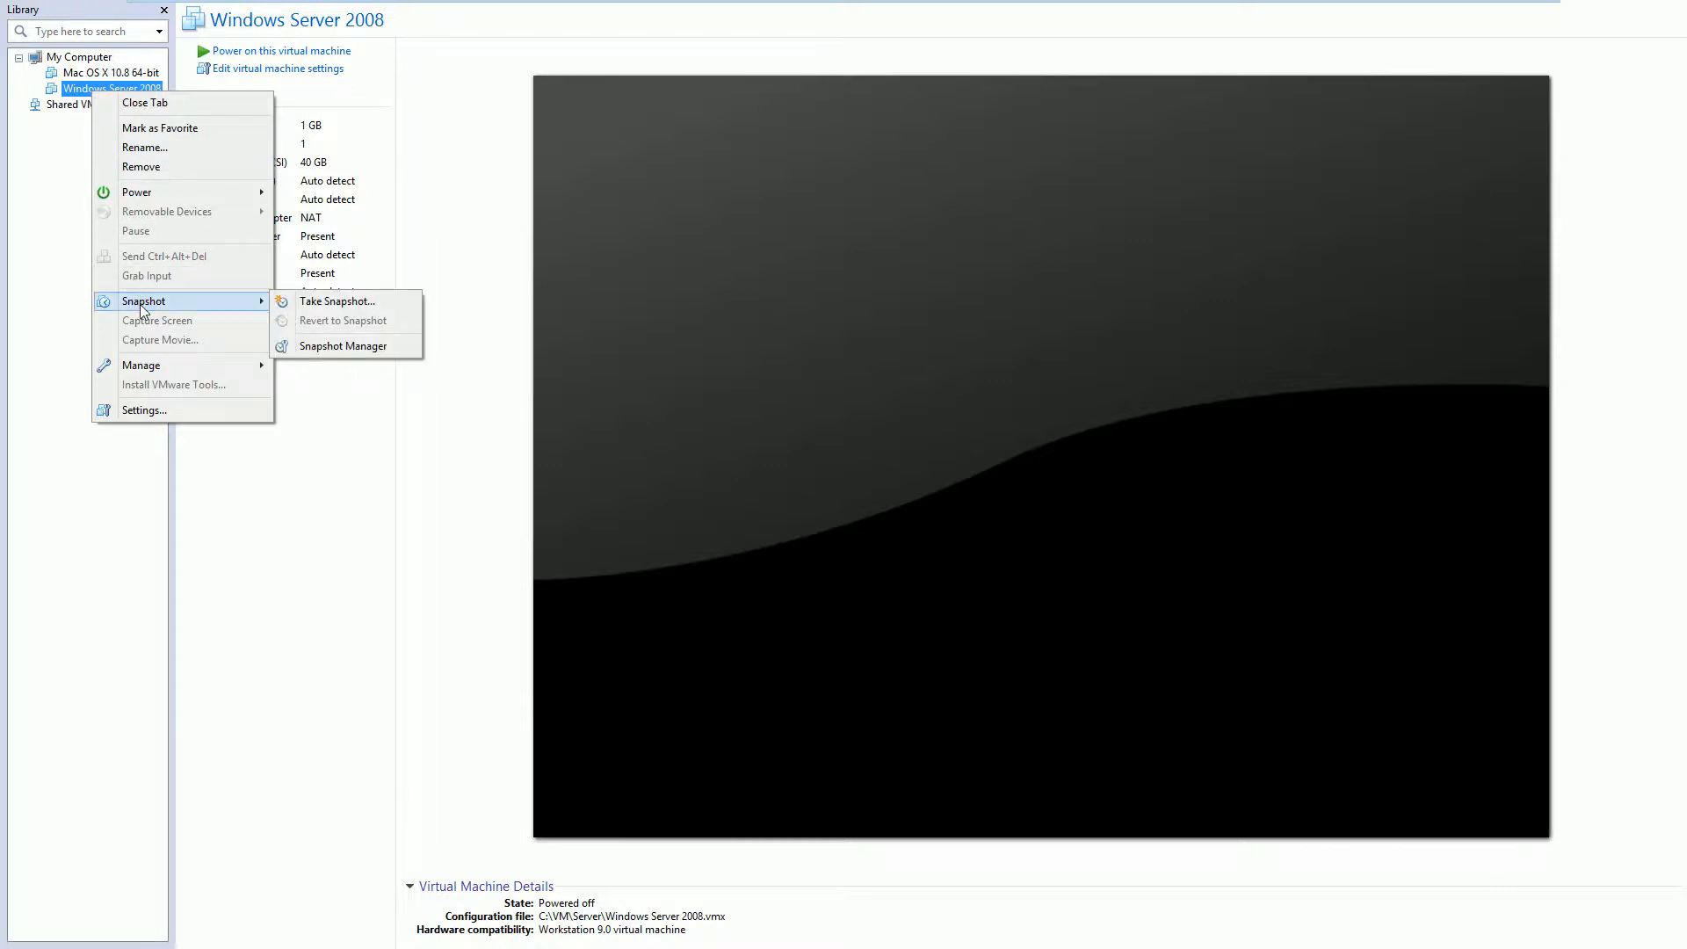
click(349, 303)
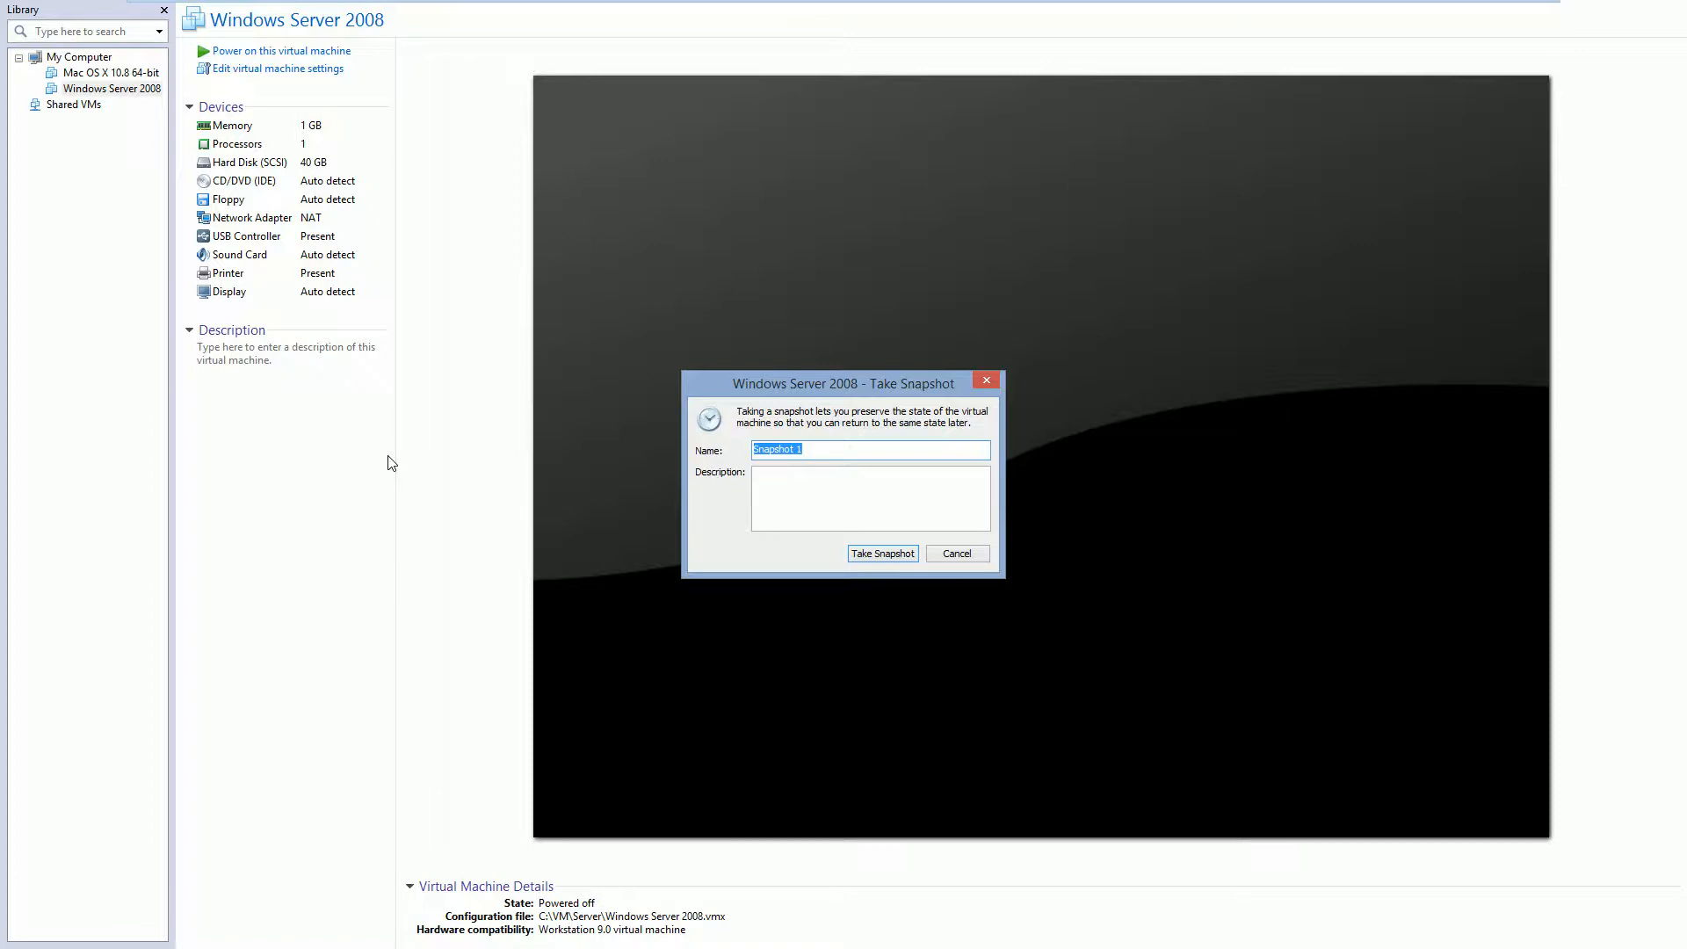
text(Snapshot for SVR08 Template)
click(881, 556)
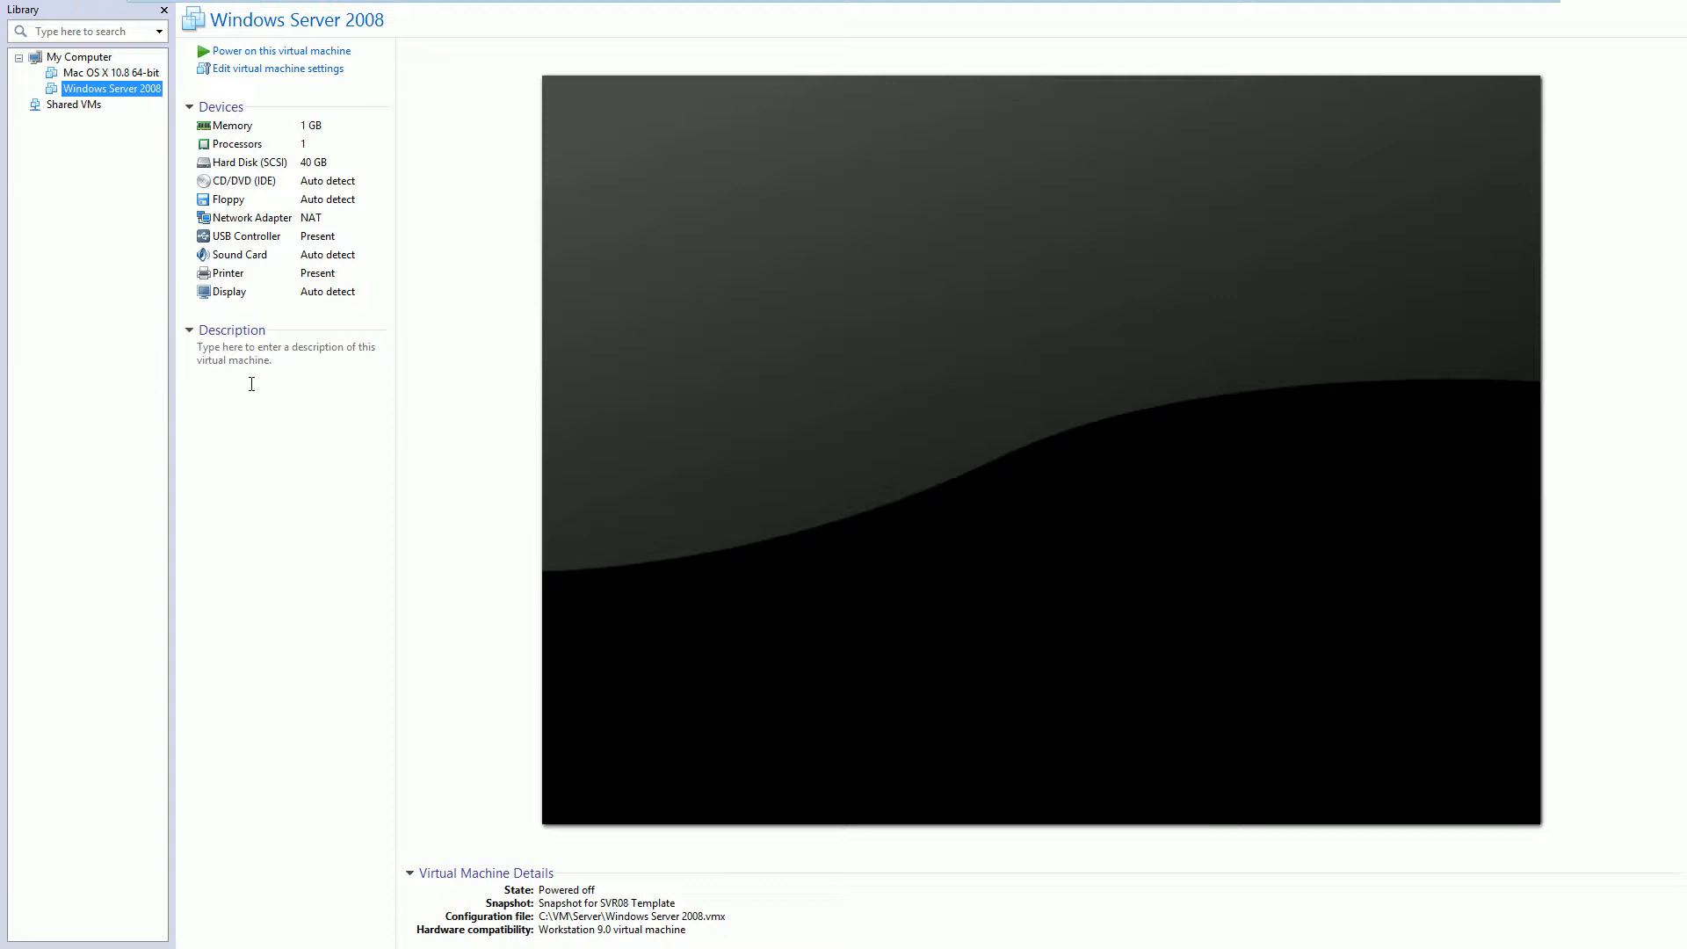
Start cloning the Windows Server 2008 virtual machine from the existing snapshot "Snapshot for SVR08 Template" as a full clone.
right_click(95, 98)
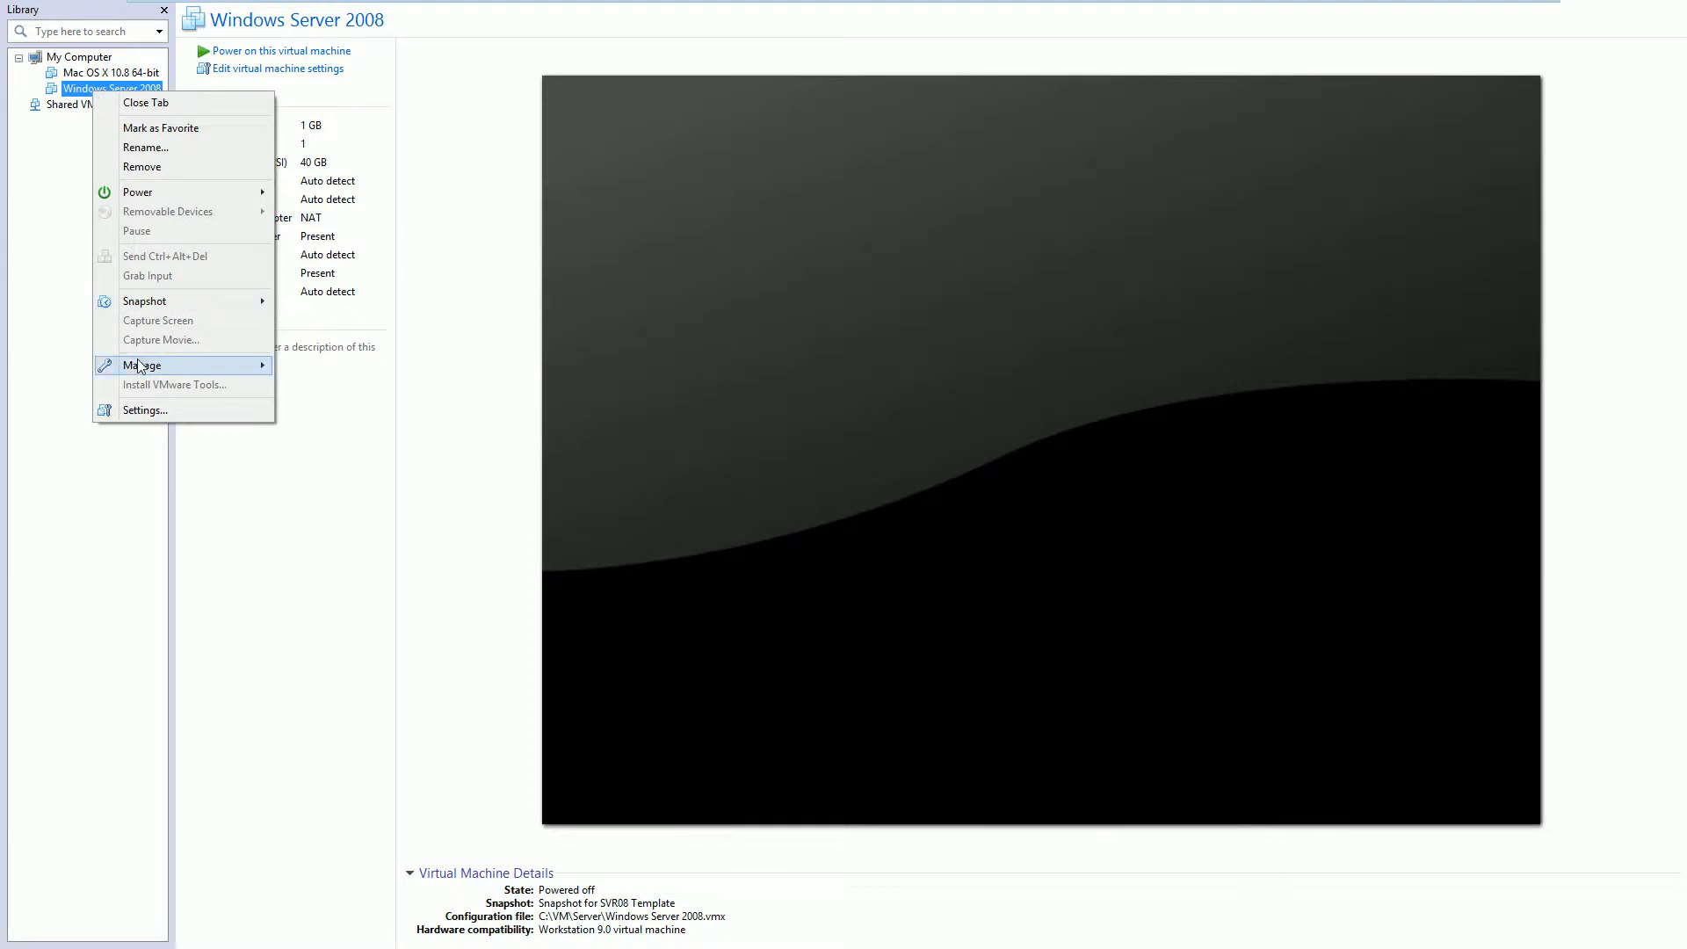
mouse_move(141, 367)
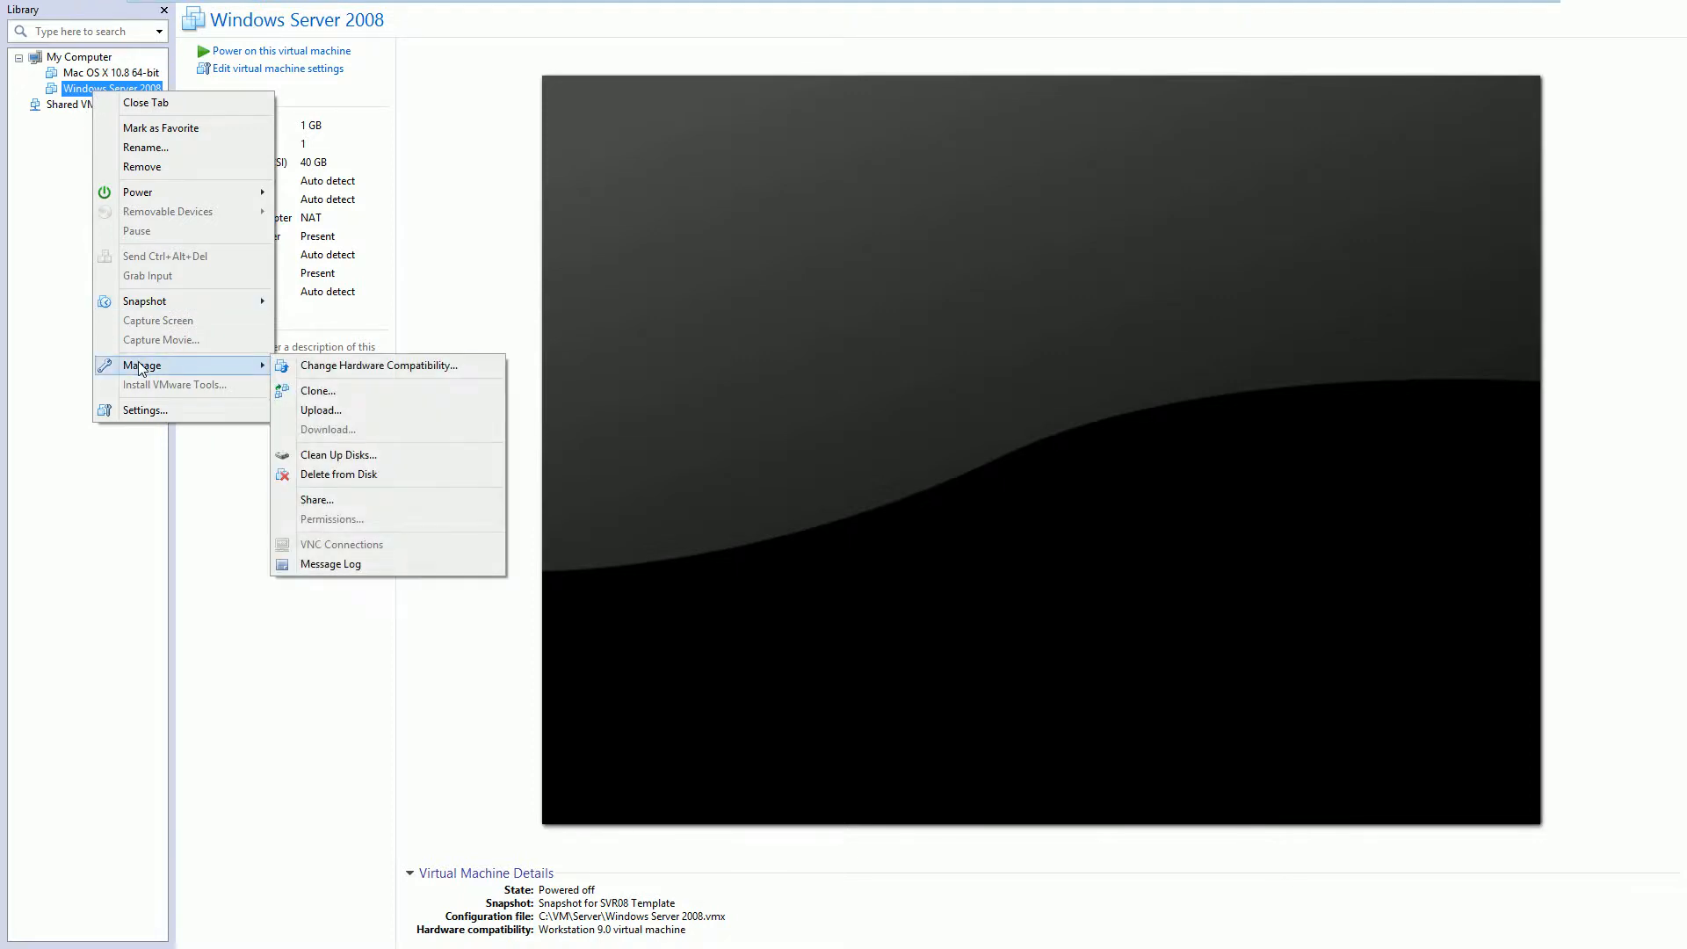
click(328, 392)
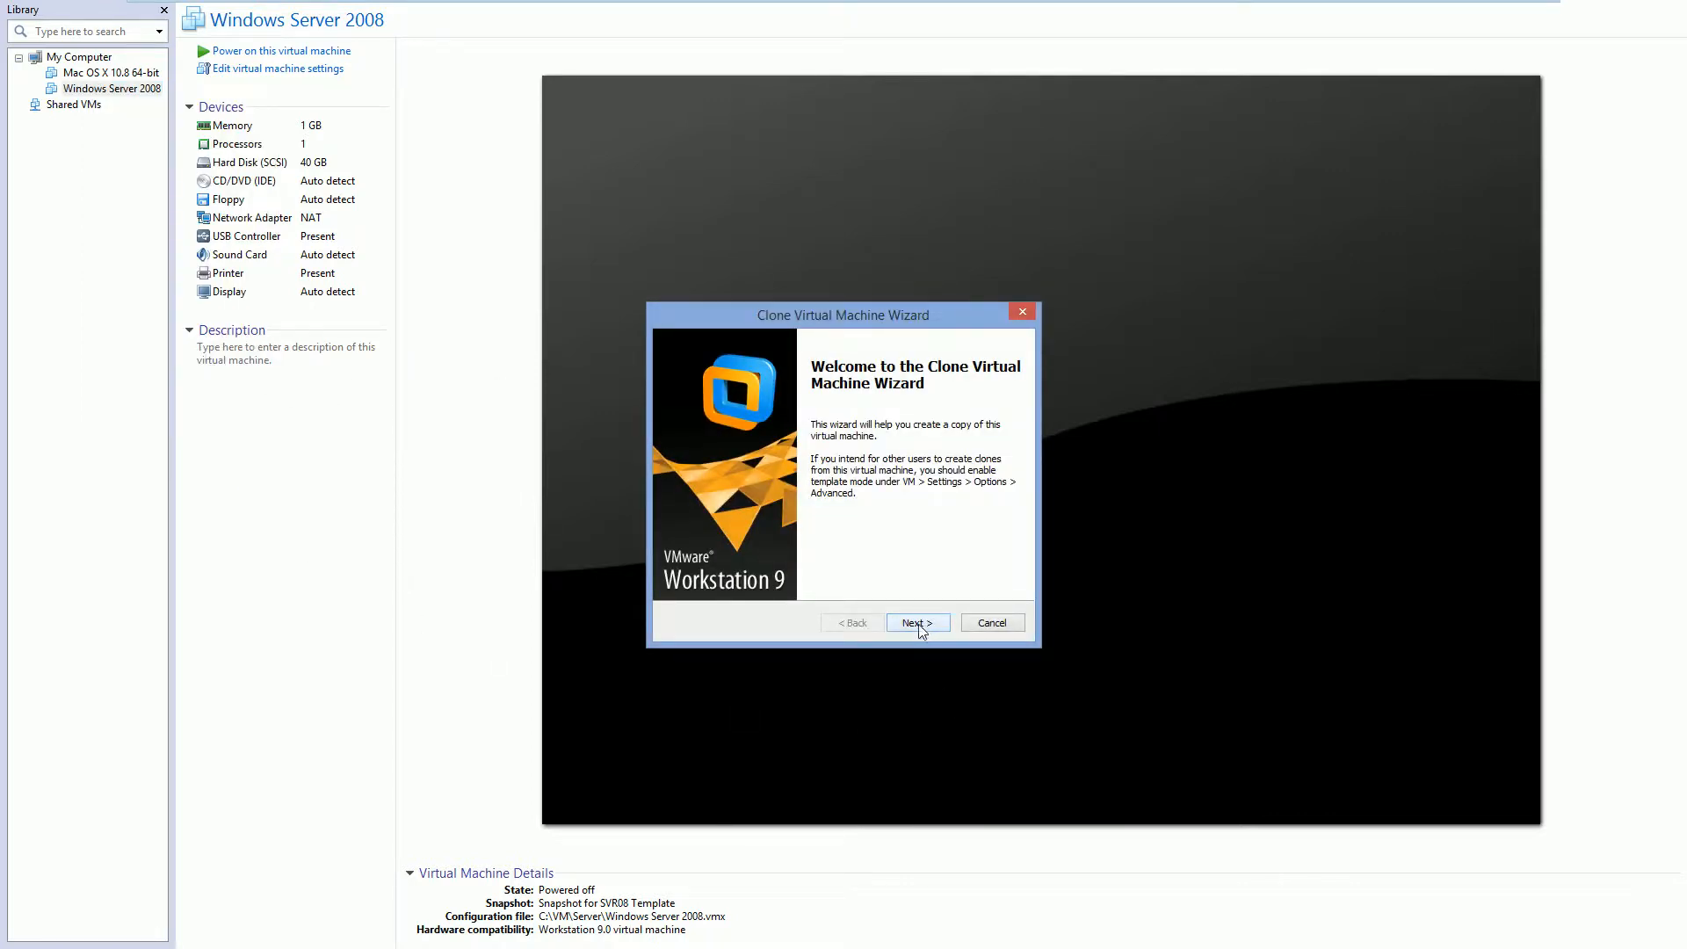
click(917, 626)
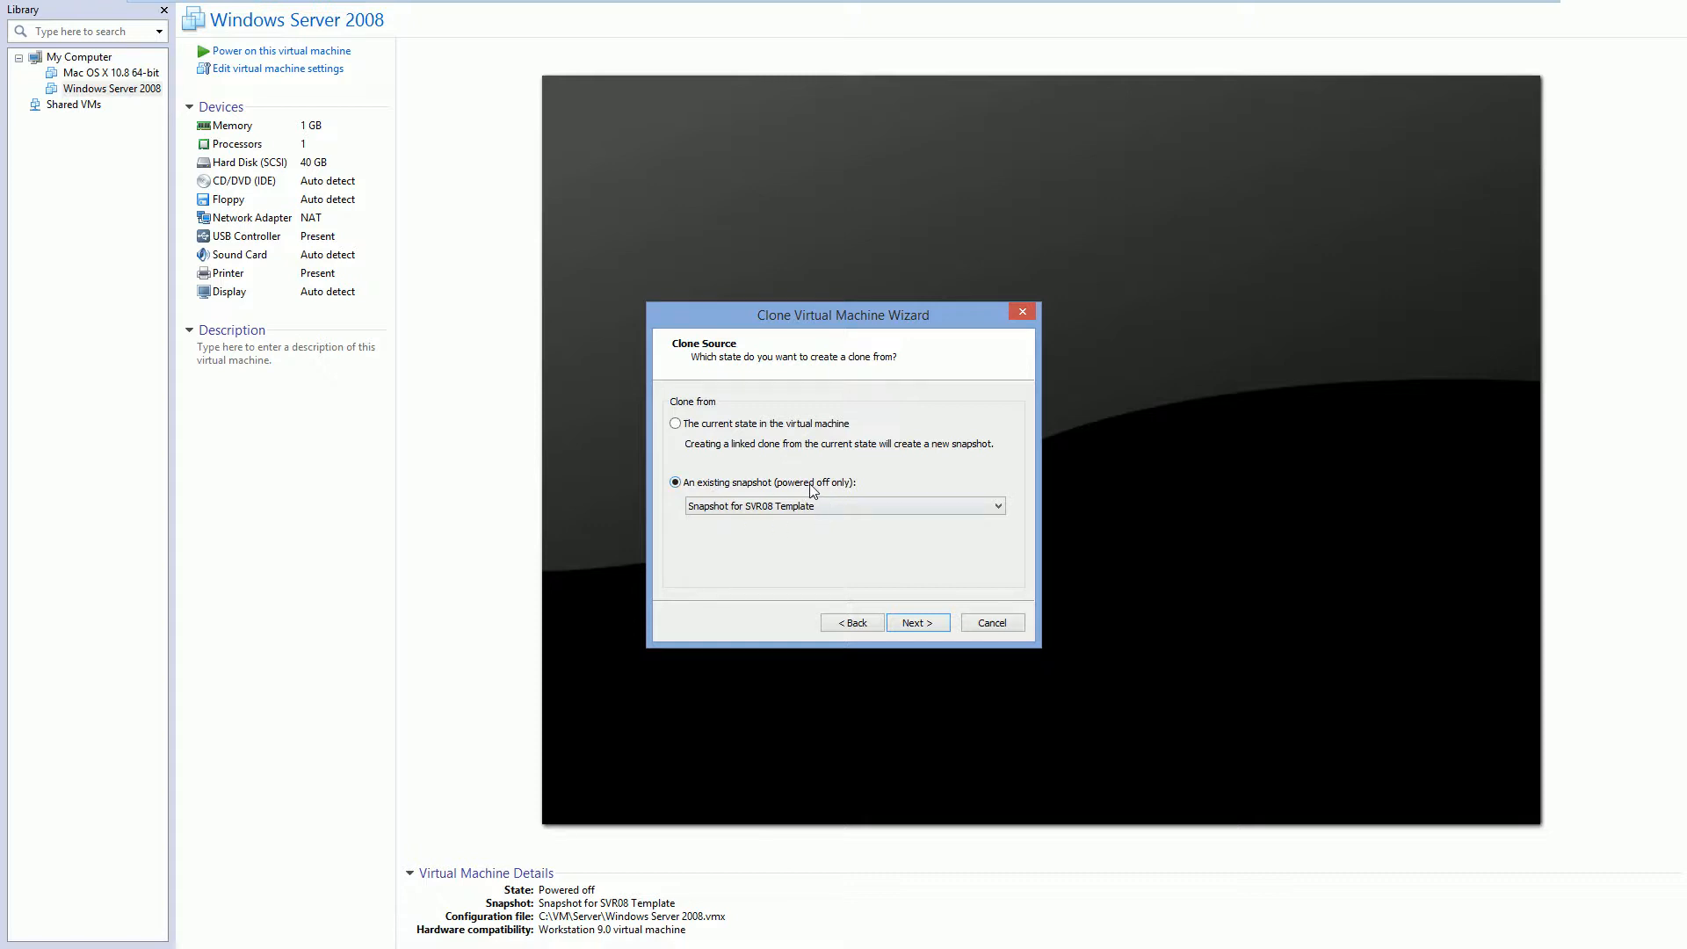
click(787, 507)
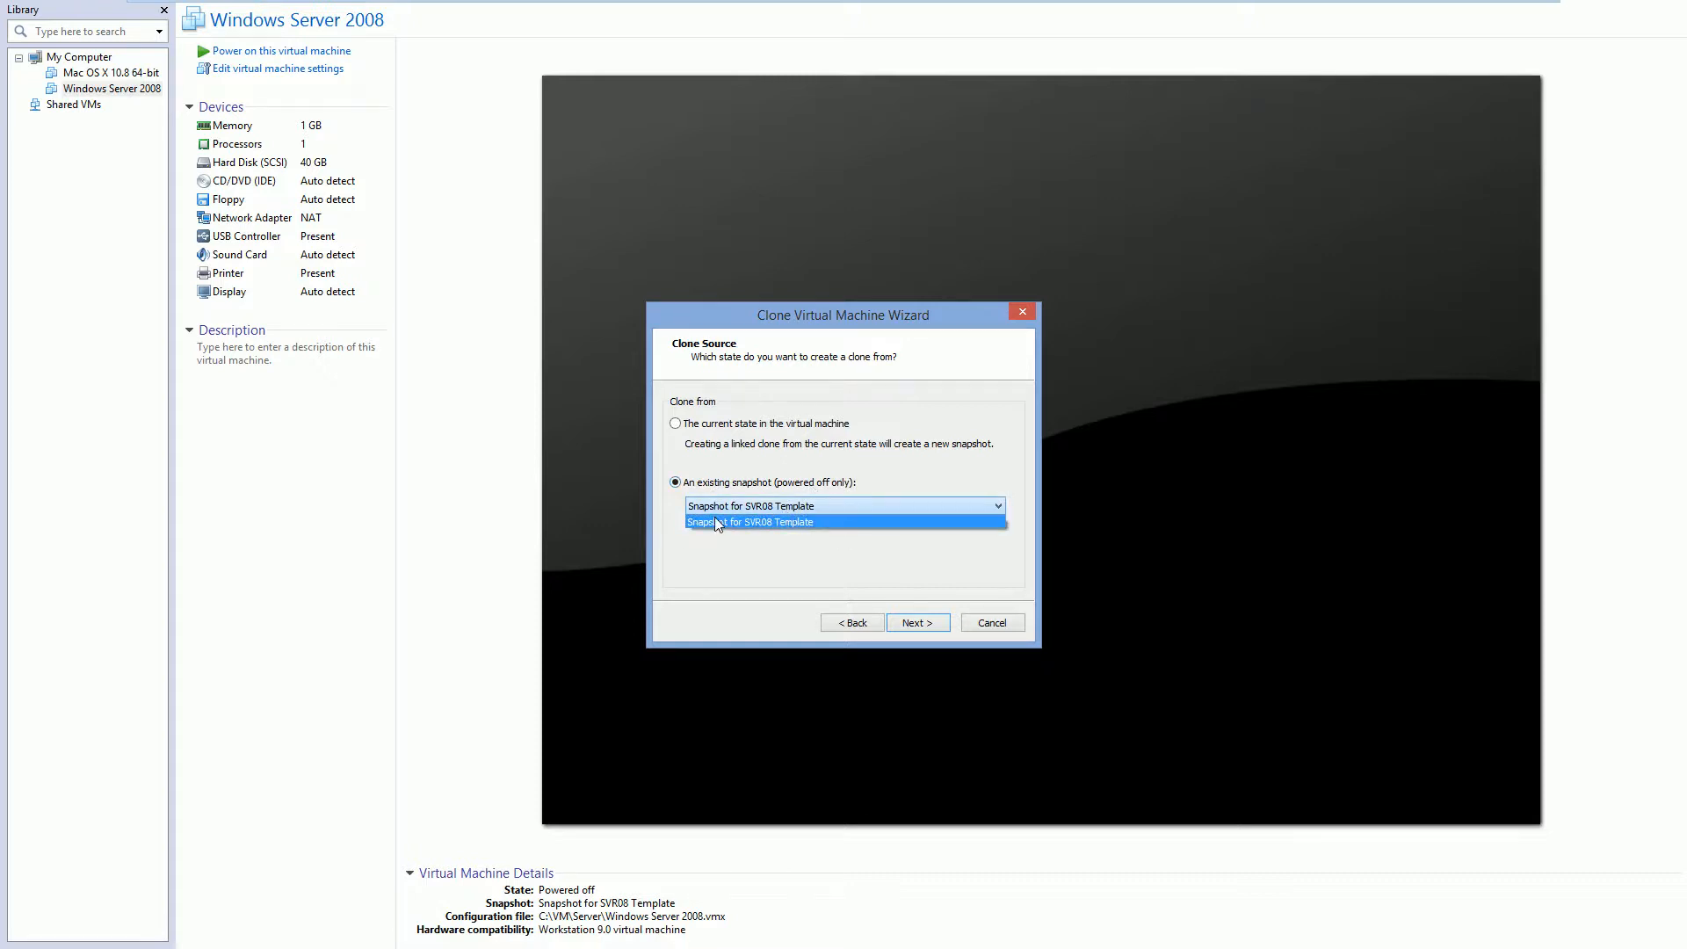
click(736, 522)
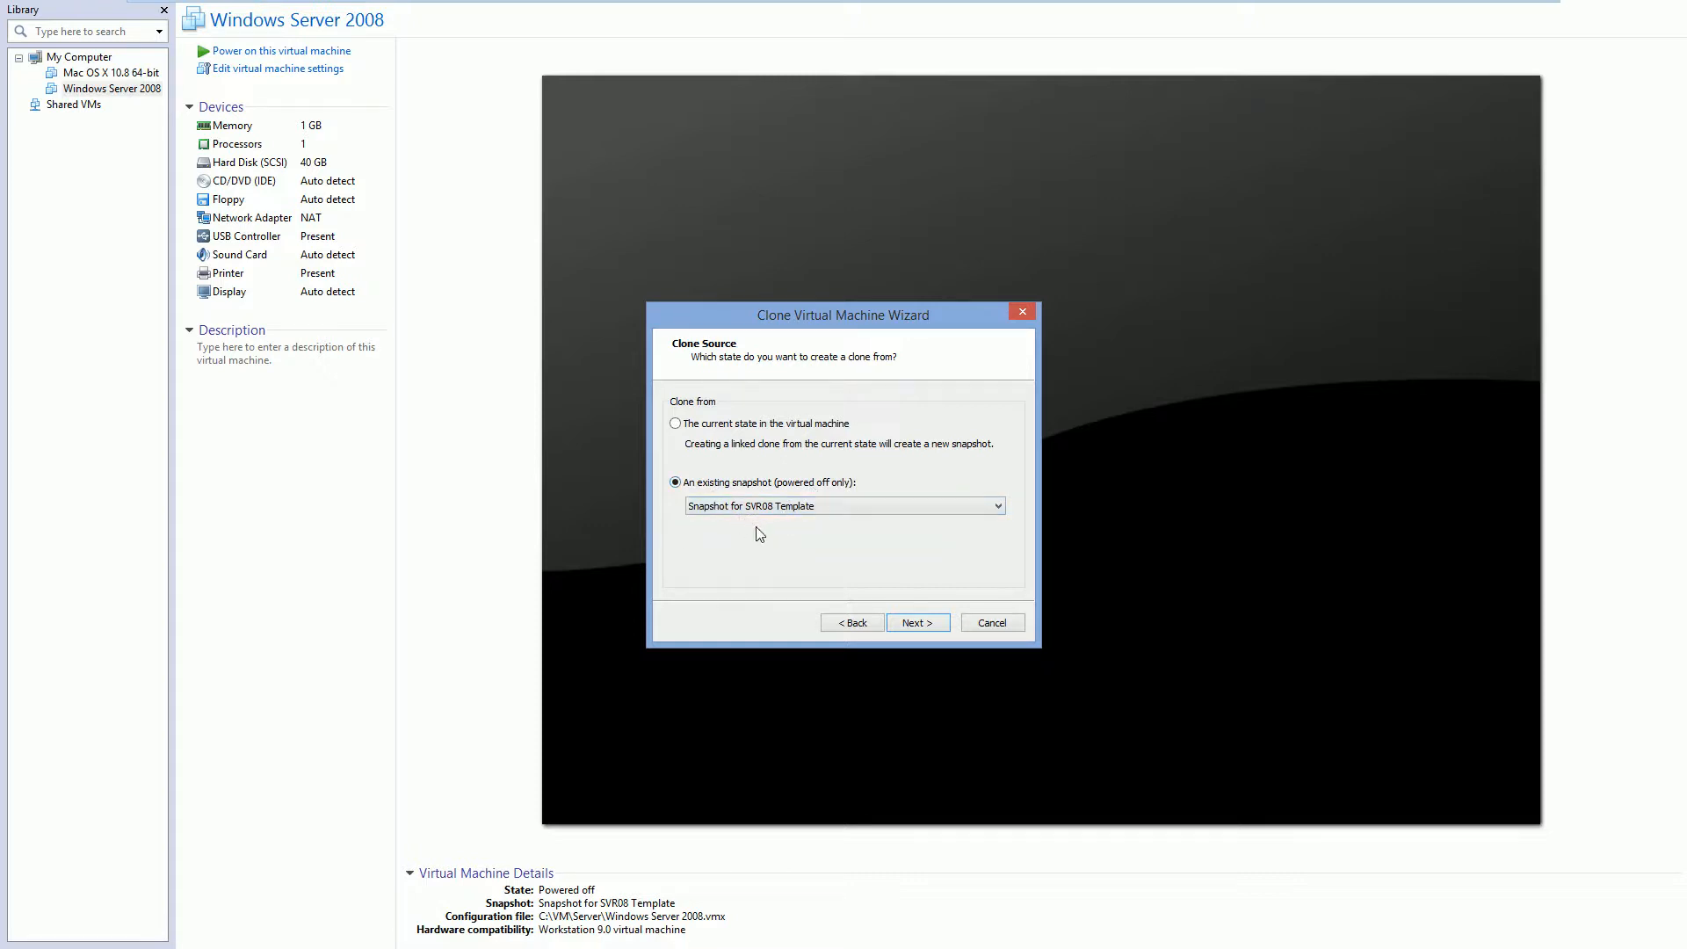
click(919, 624)
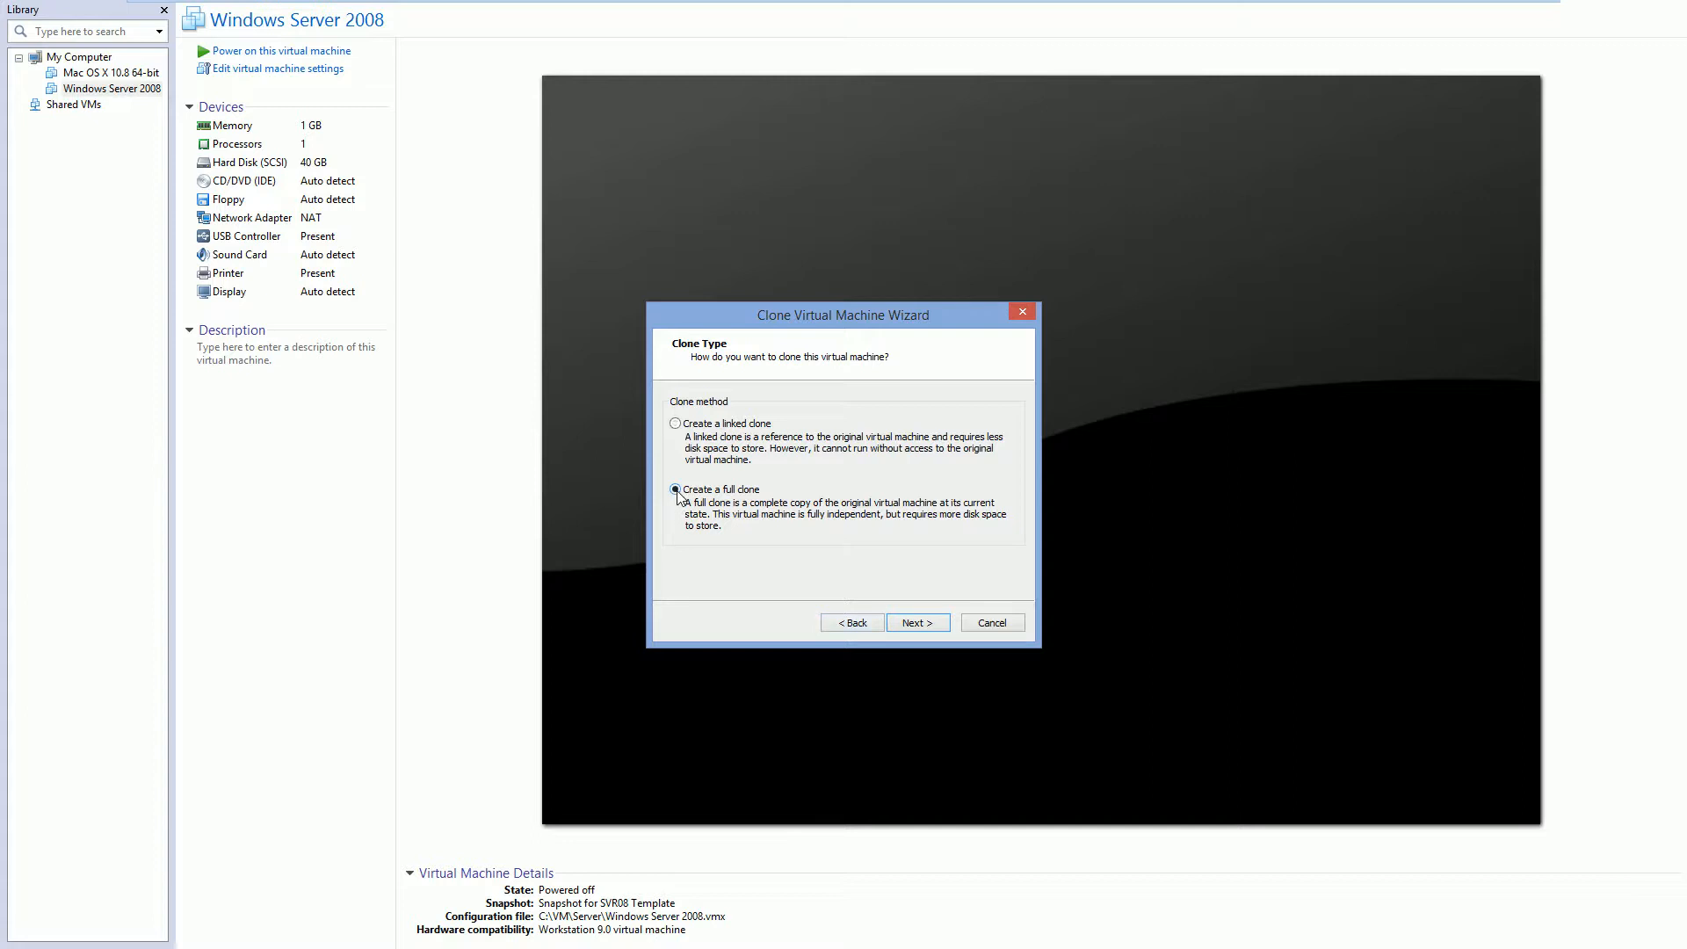
click(922, 623)
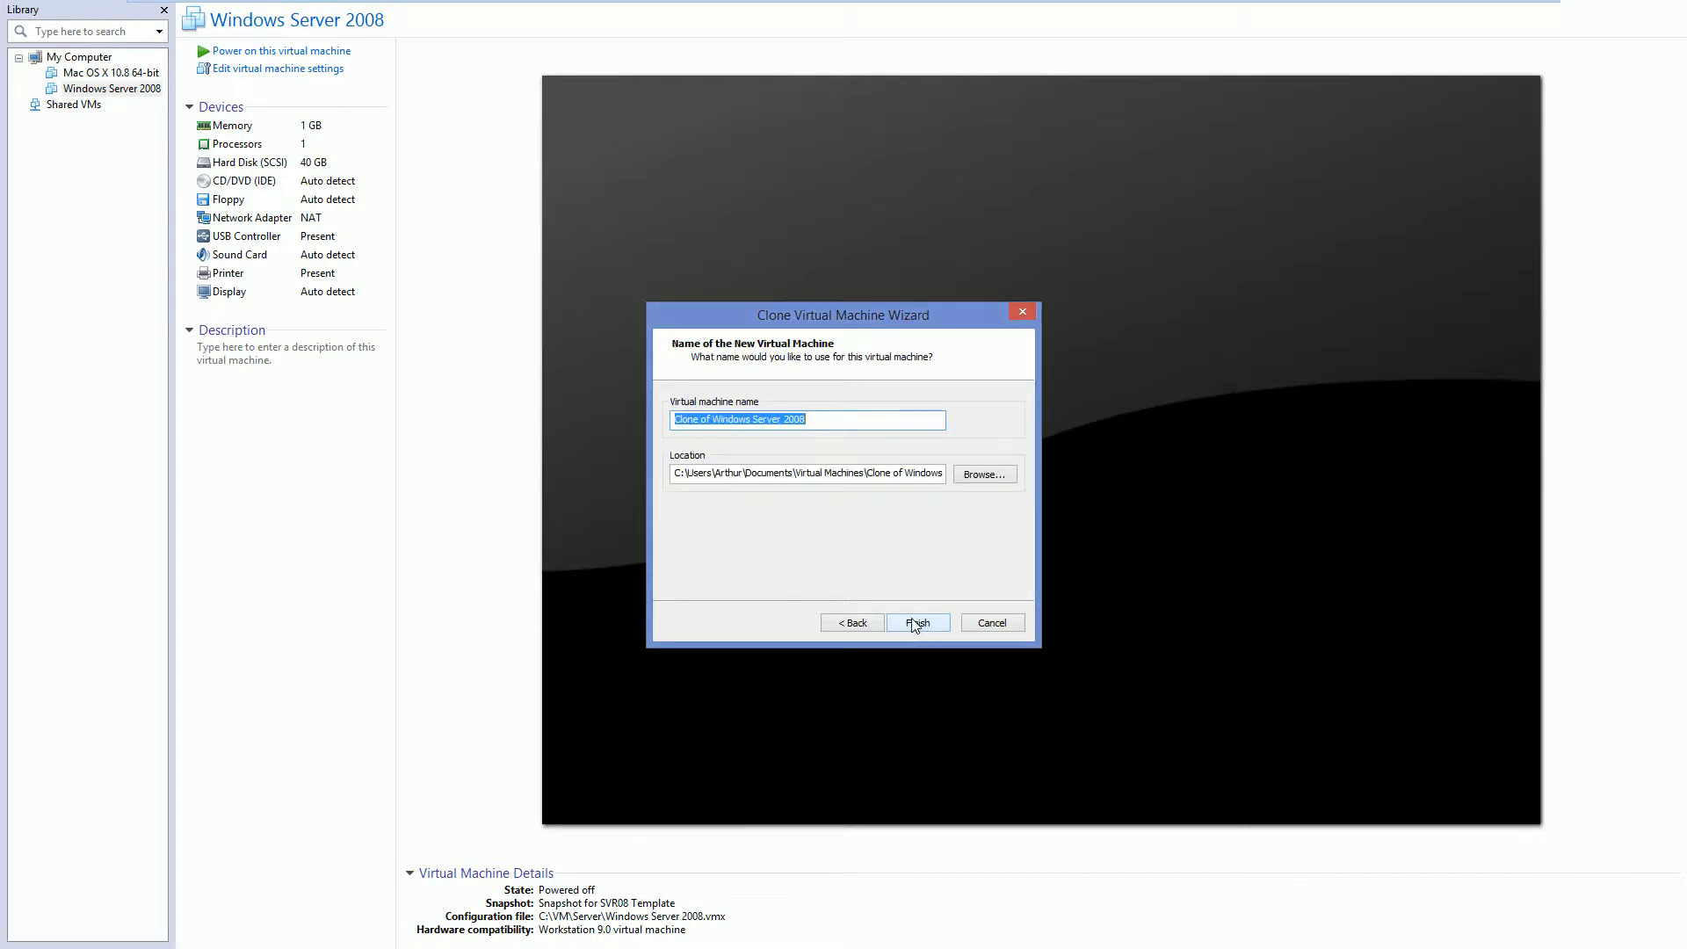
Name the clone DC and create it in a new folder named DC inside C:\VM.
drag(839, 421, 645, 442)
text(DC)
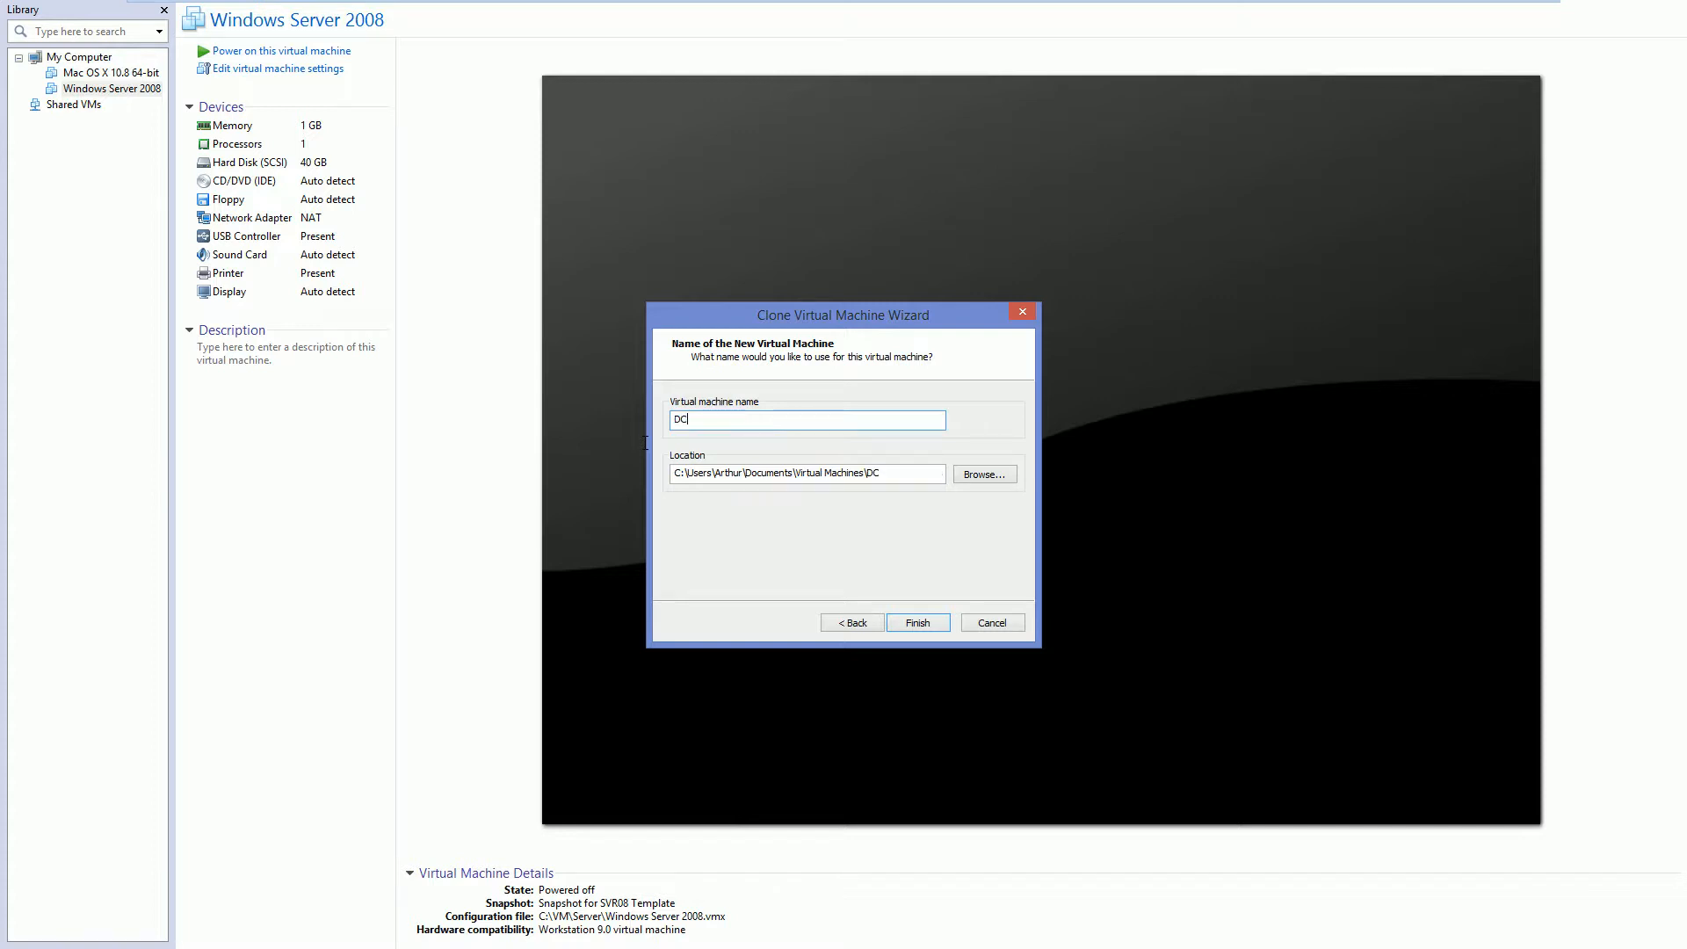
click(967, 476)
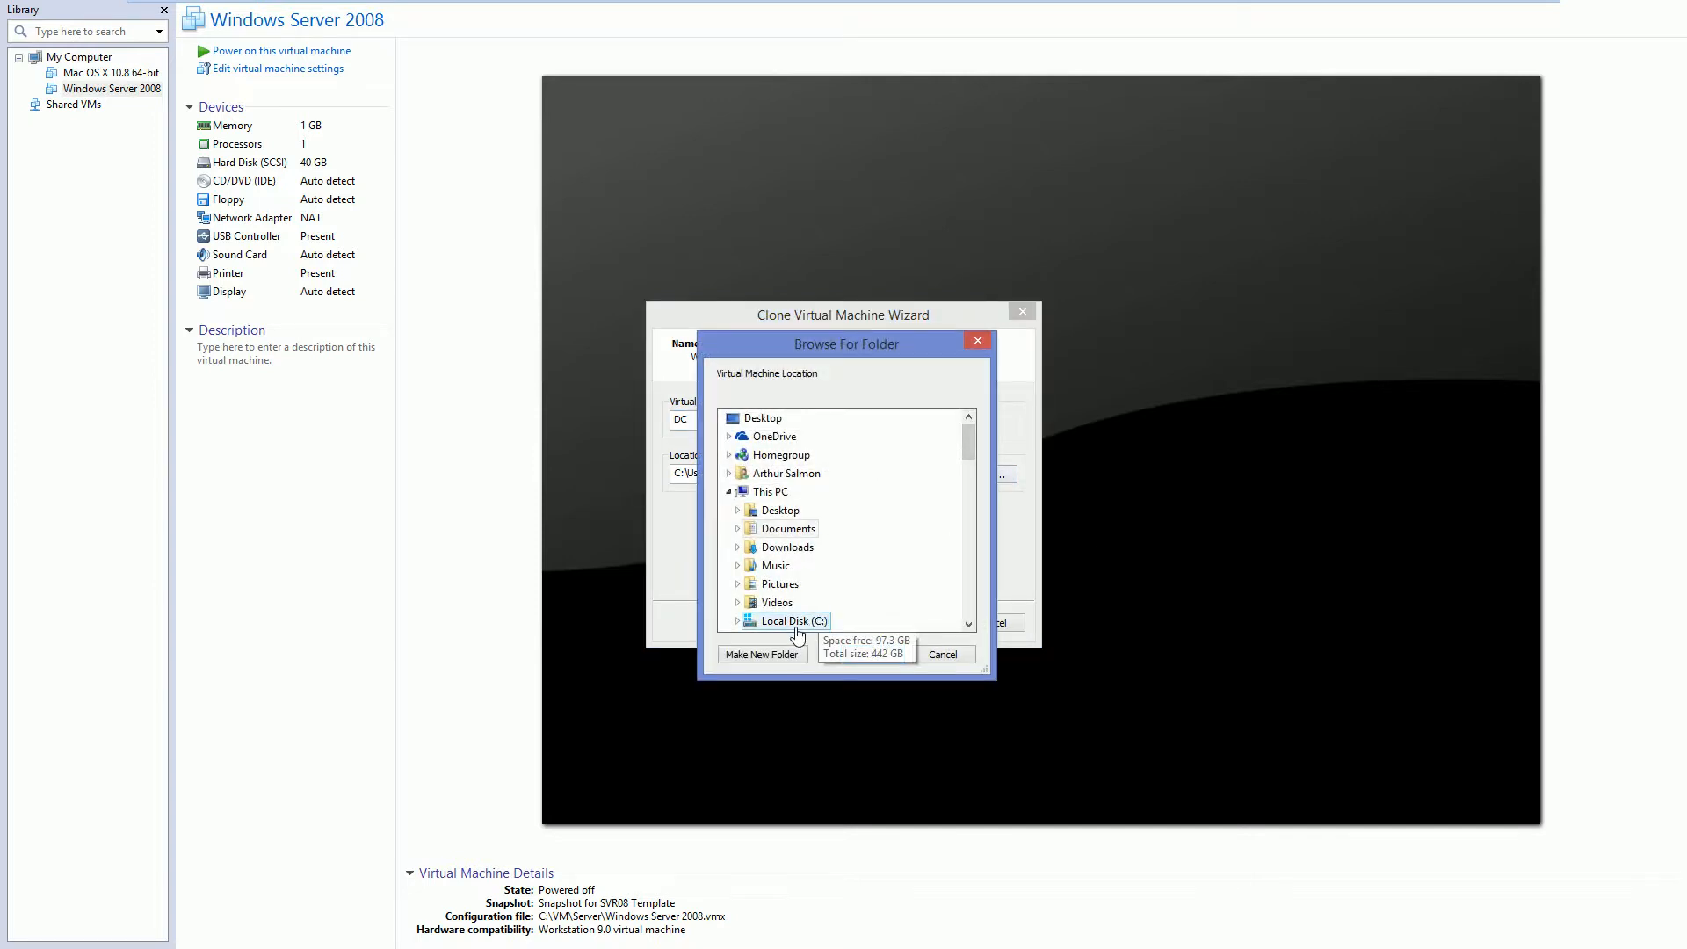
click(794, 623)
drag(968, 470, 969, 498)
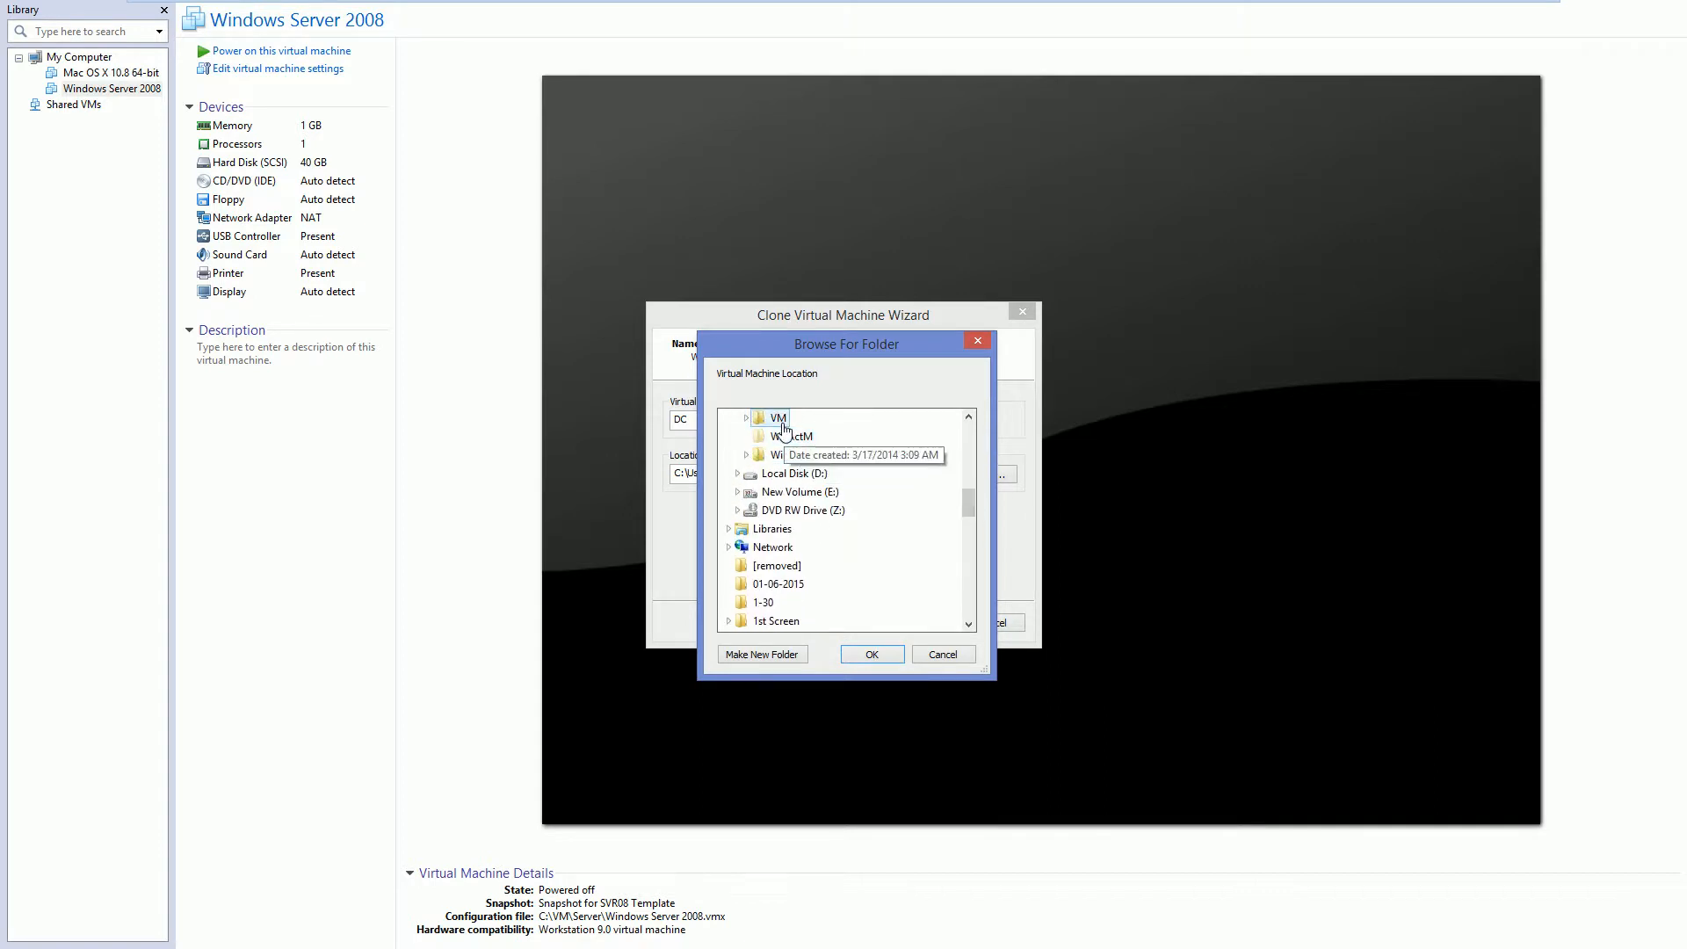
click(778, 417)
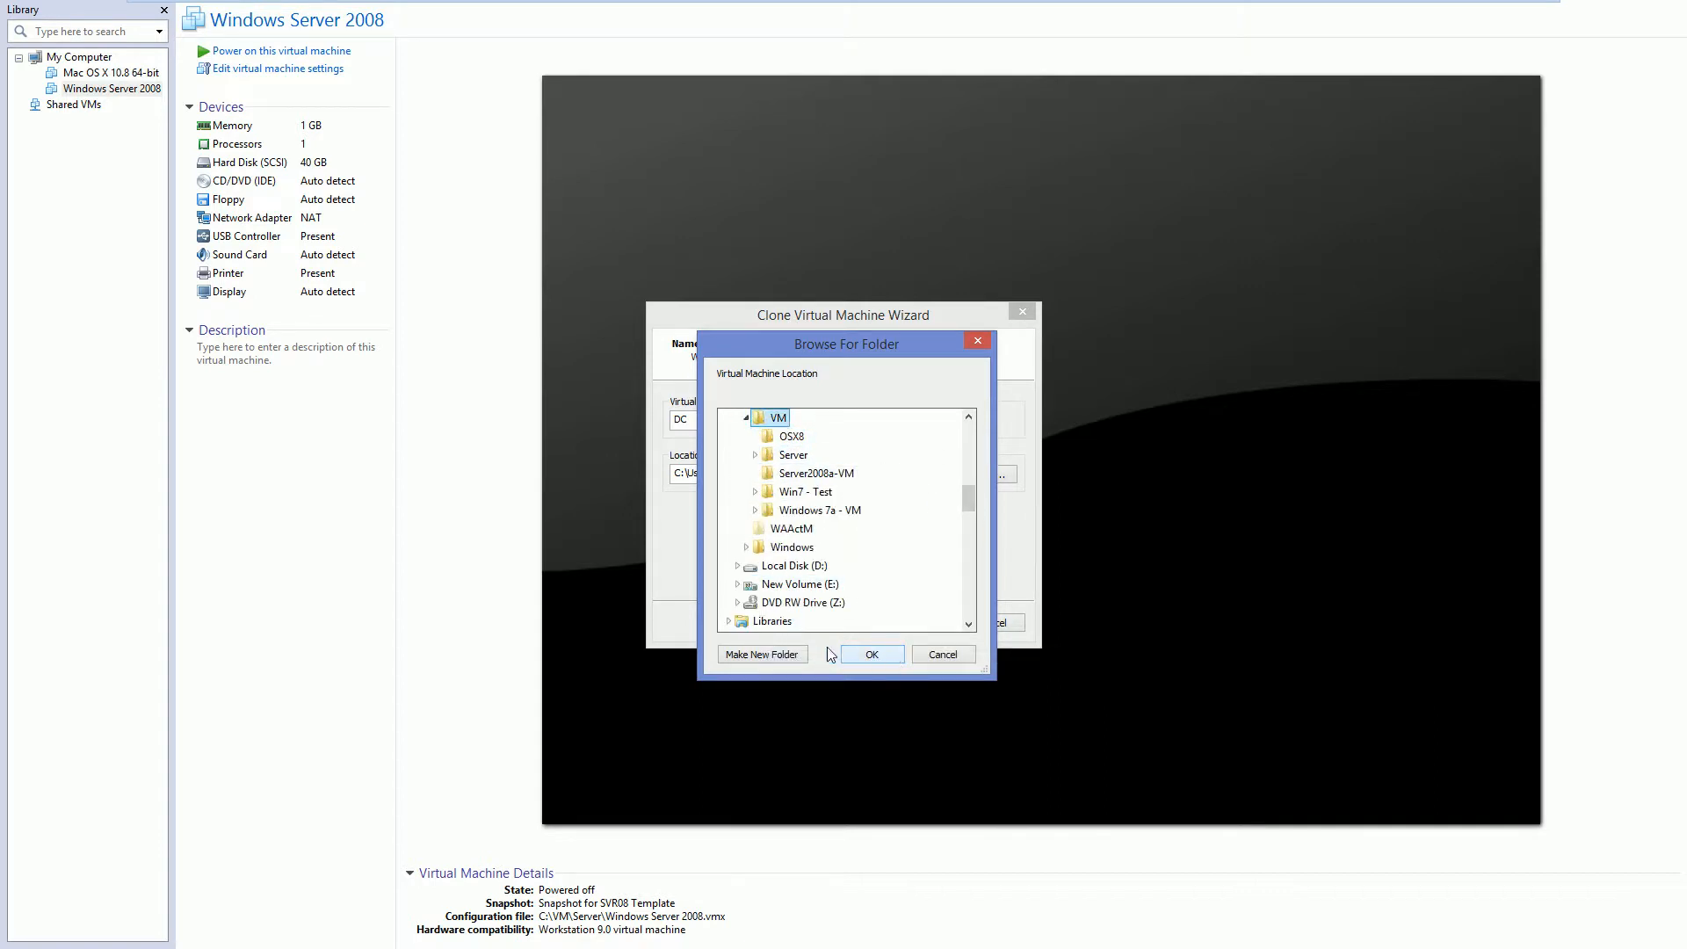
click(790, 658)
text(DC)
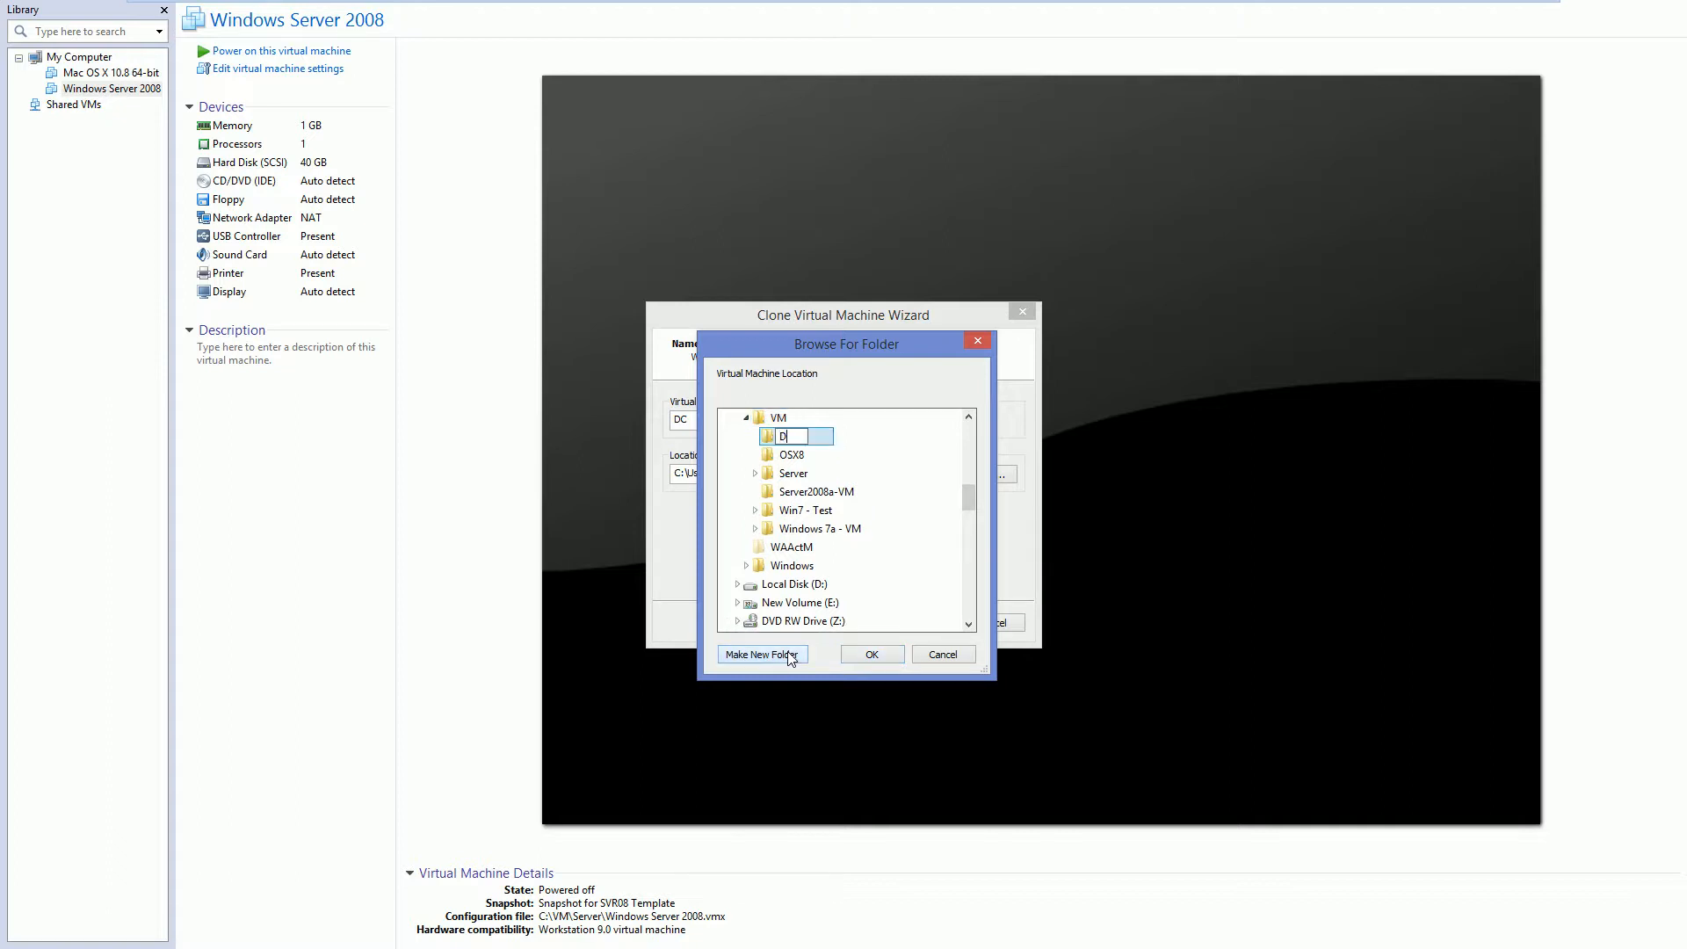
click(873, 654)
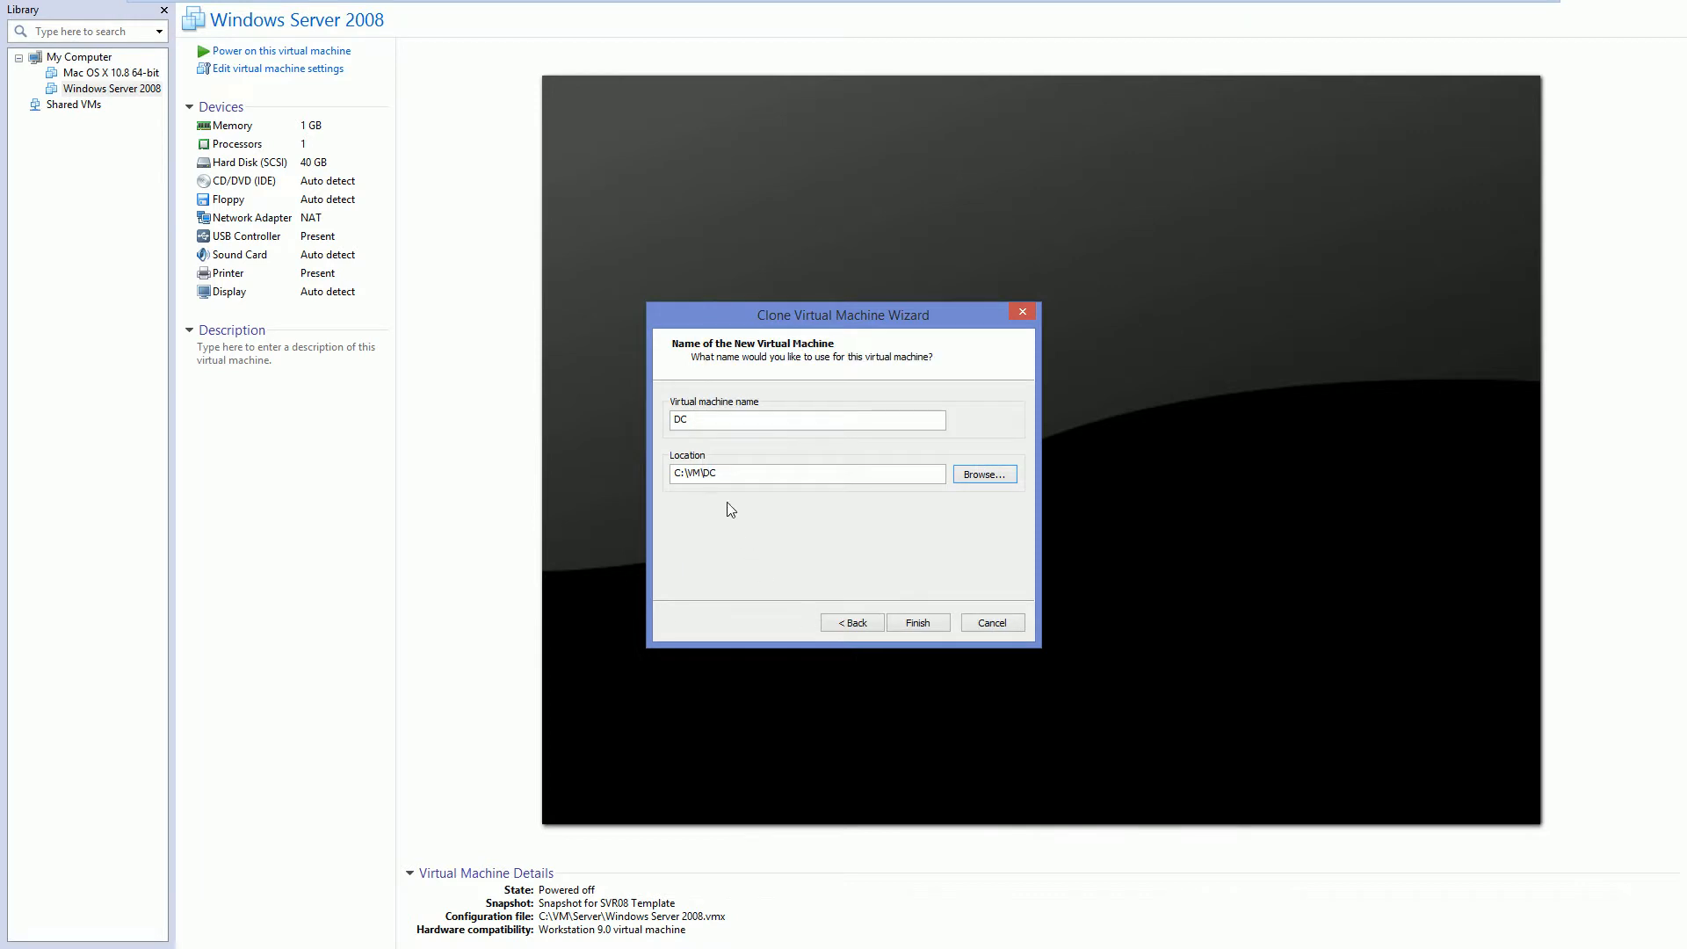
click(738, 479)
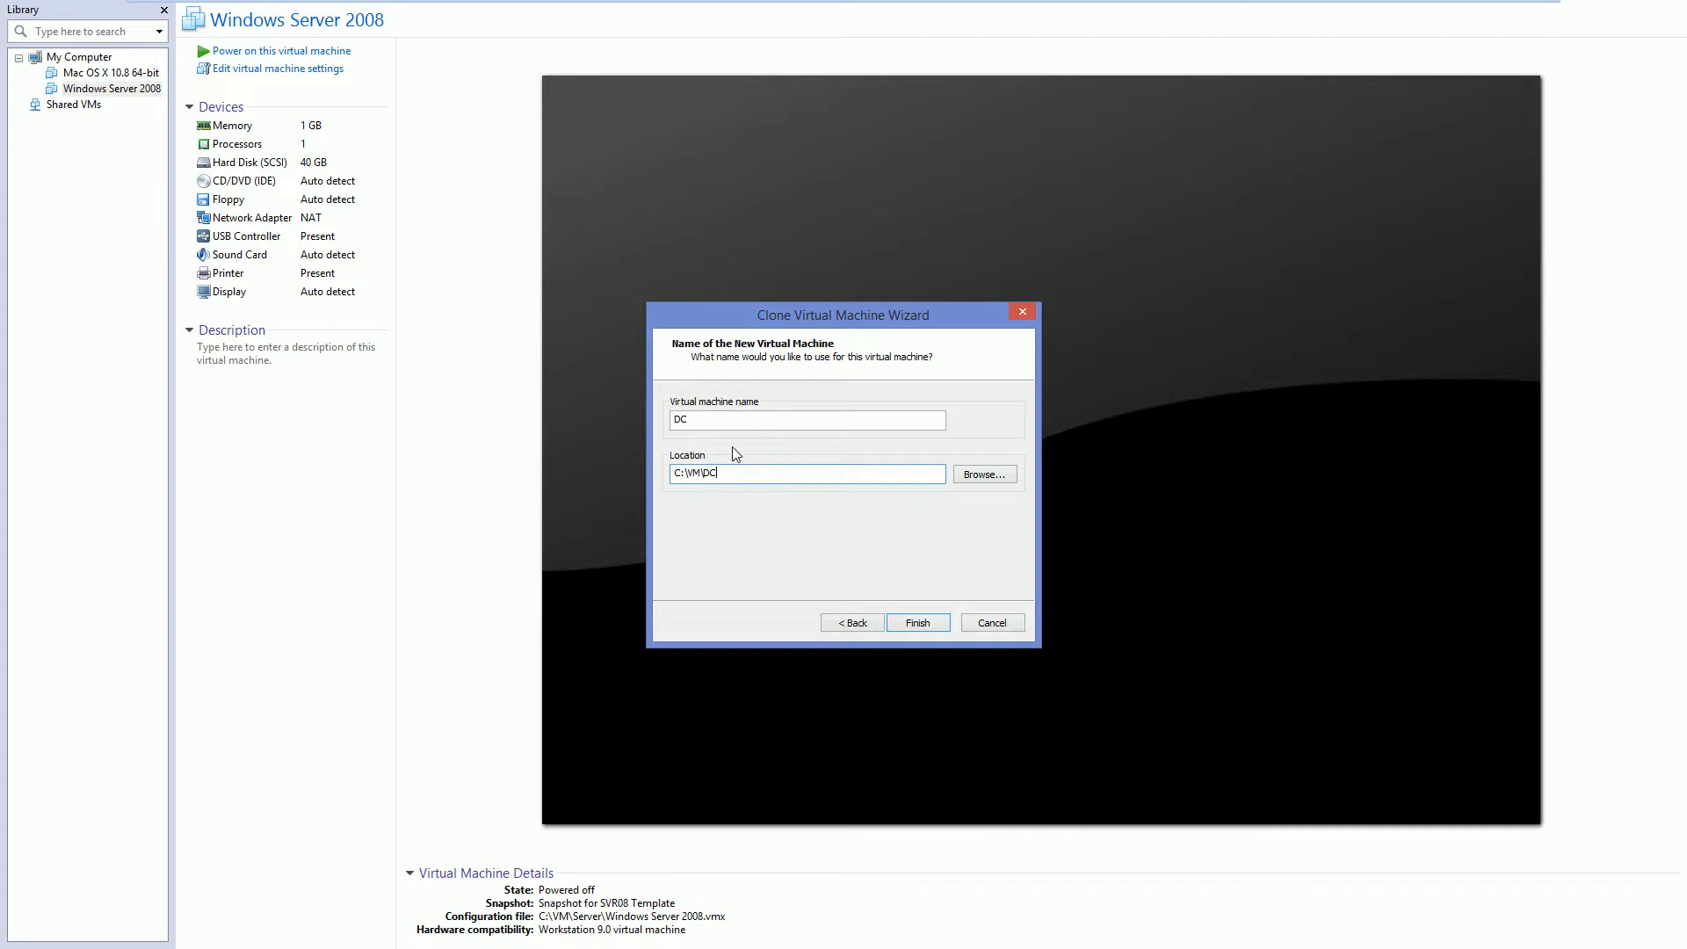
click(914, 626)
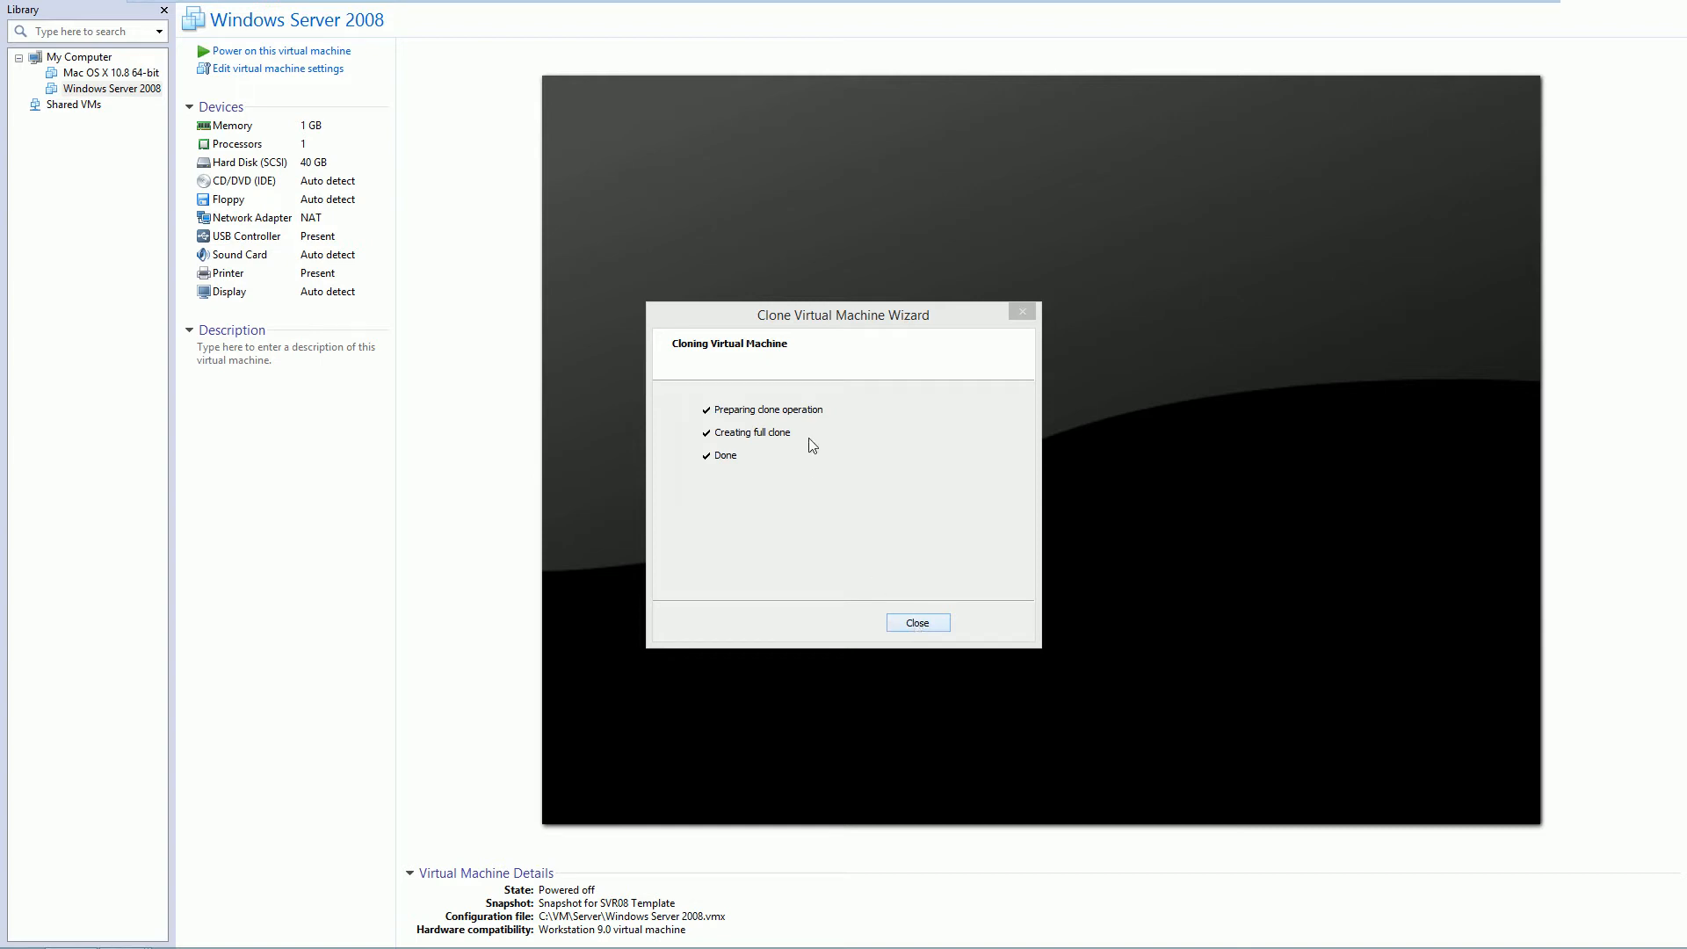
click(919, 623)
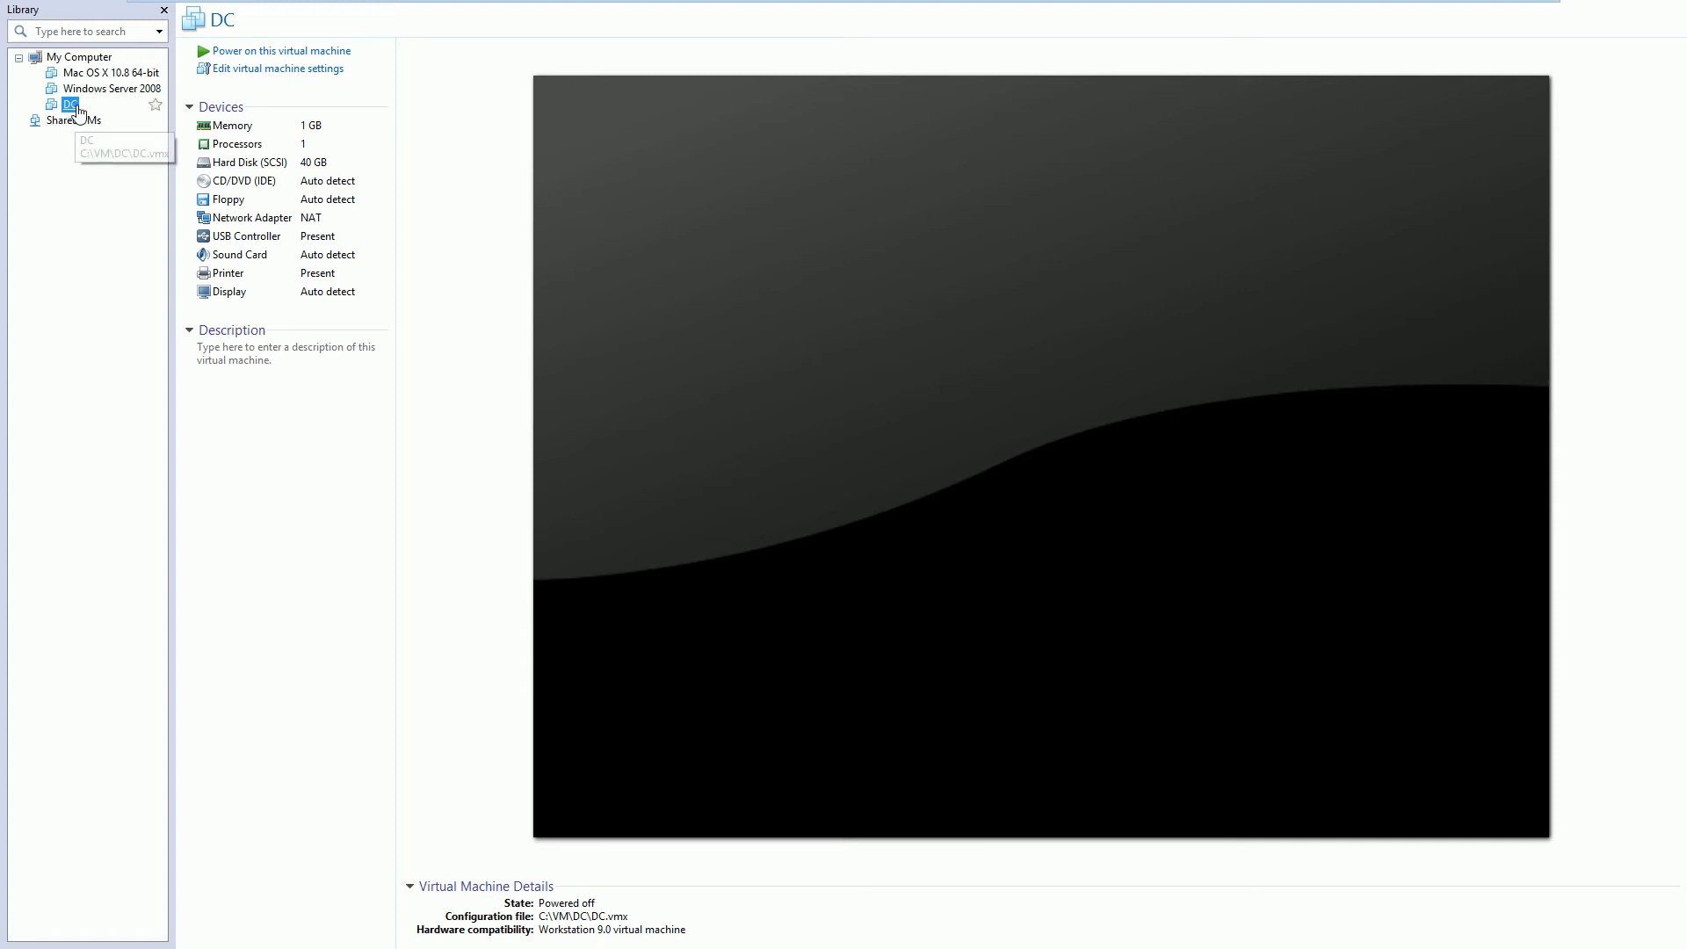
Create another full clone of Windows Server 2008 from the existing snapshot, named VC, in the default location.
right_click(87, 92)
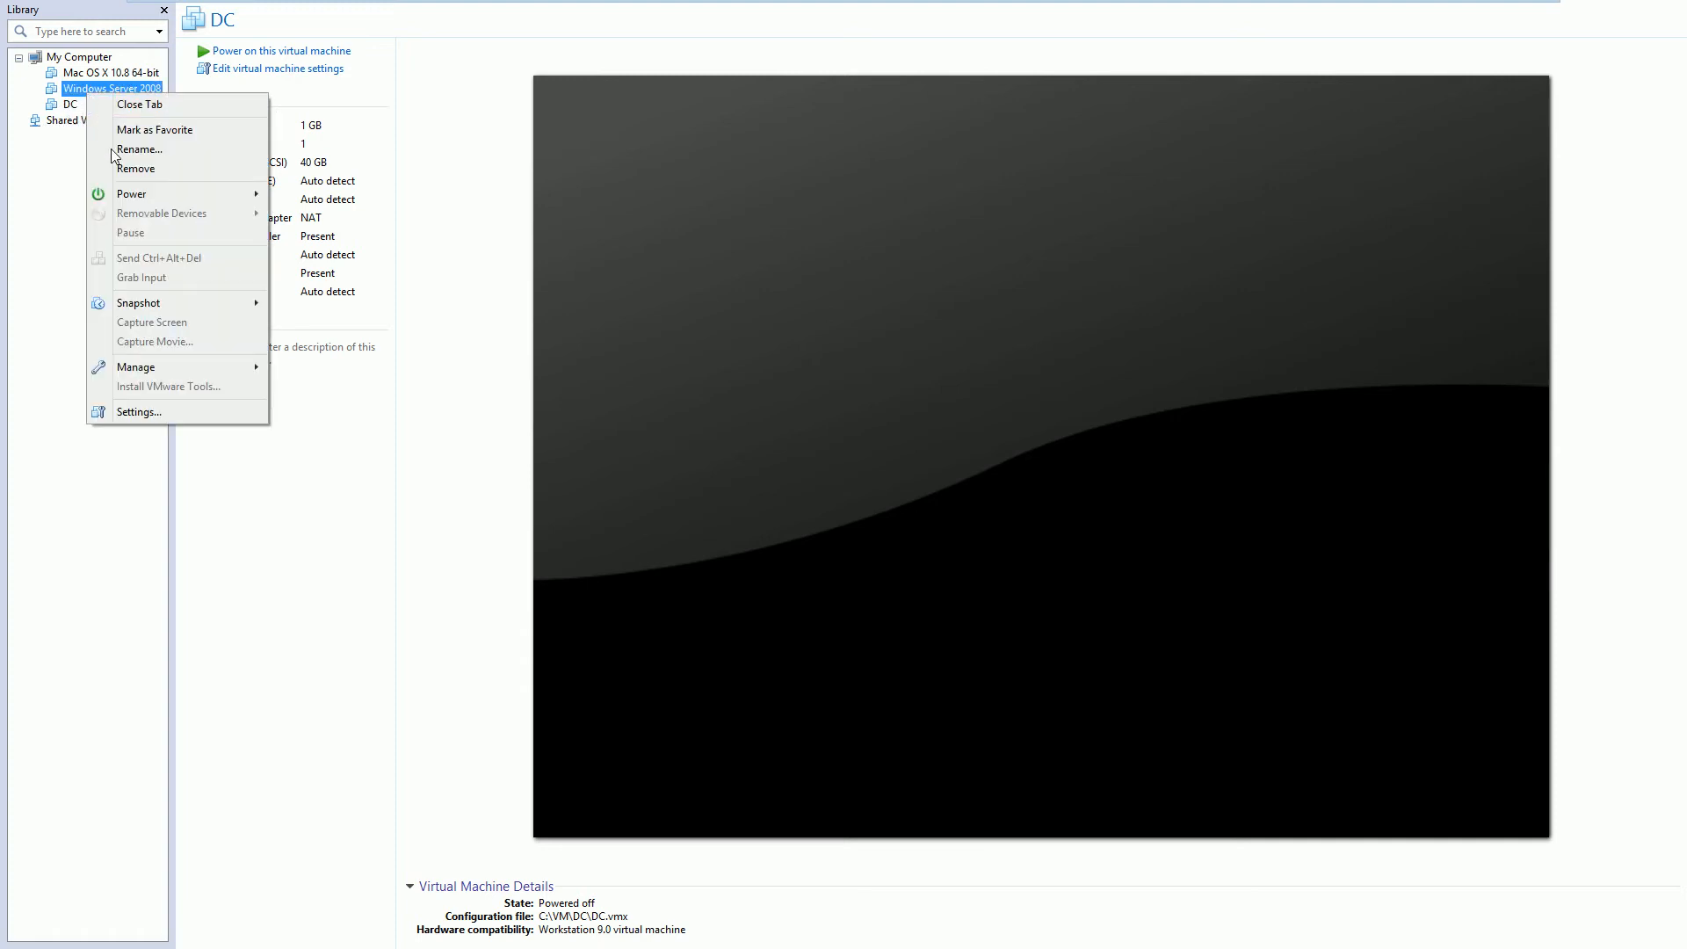
mouse_move(186, 303)
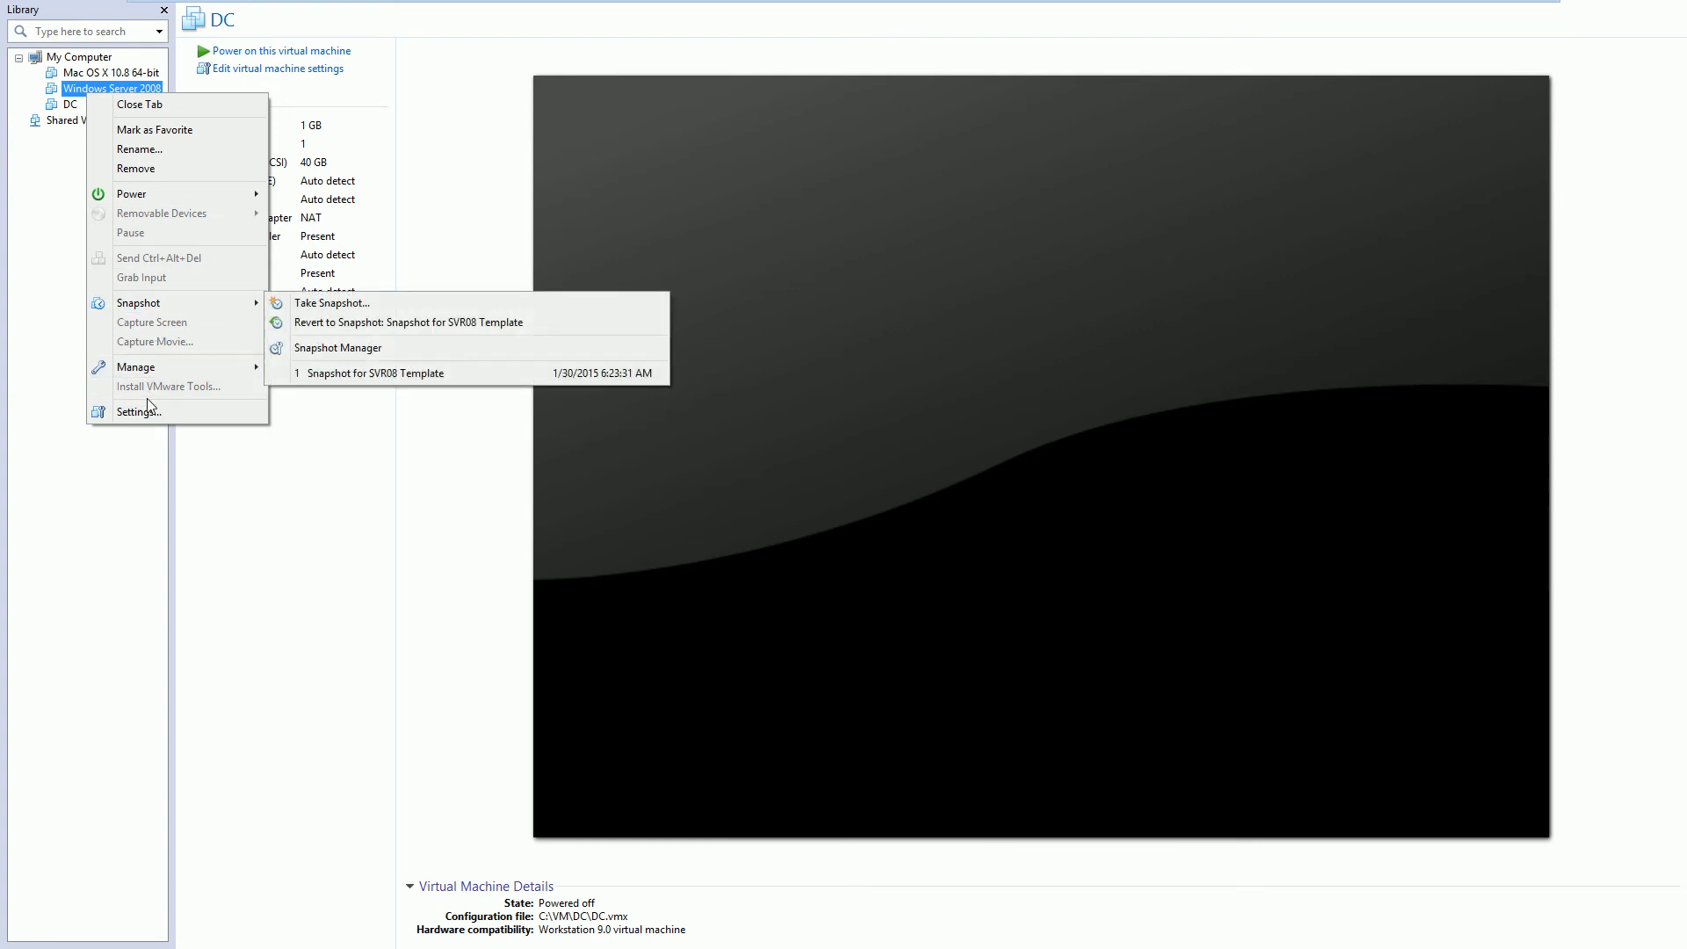
mouse_move(156, 368)
click(308, 393)
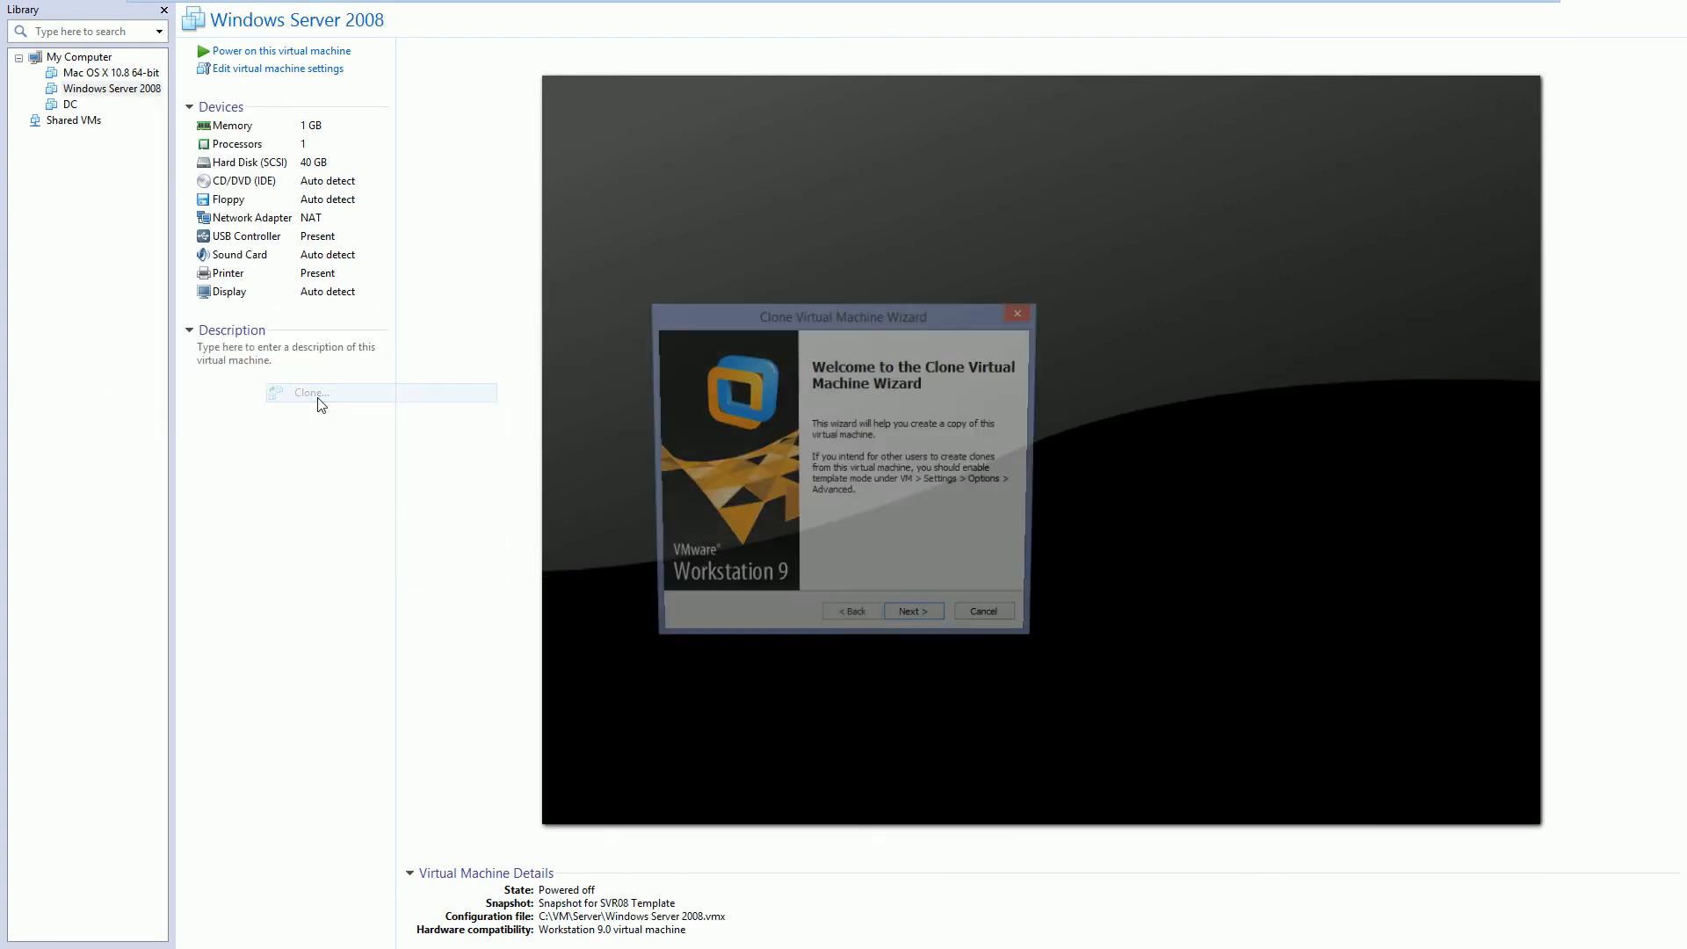
click(912, 625)
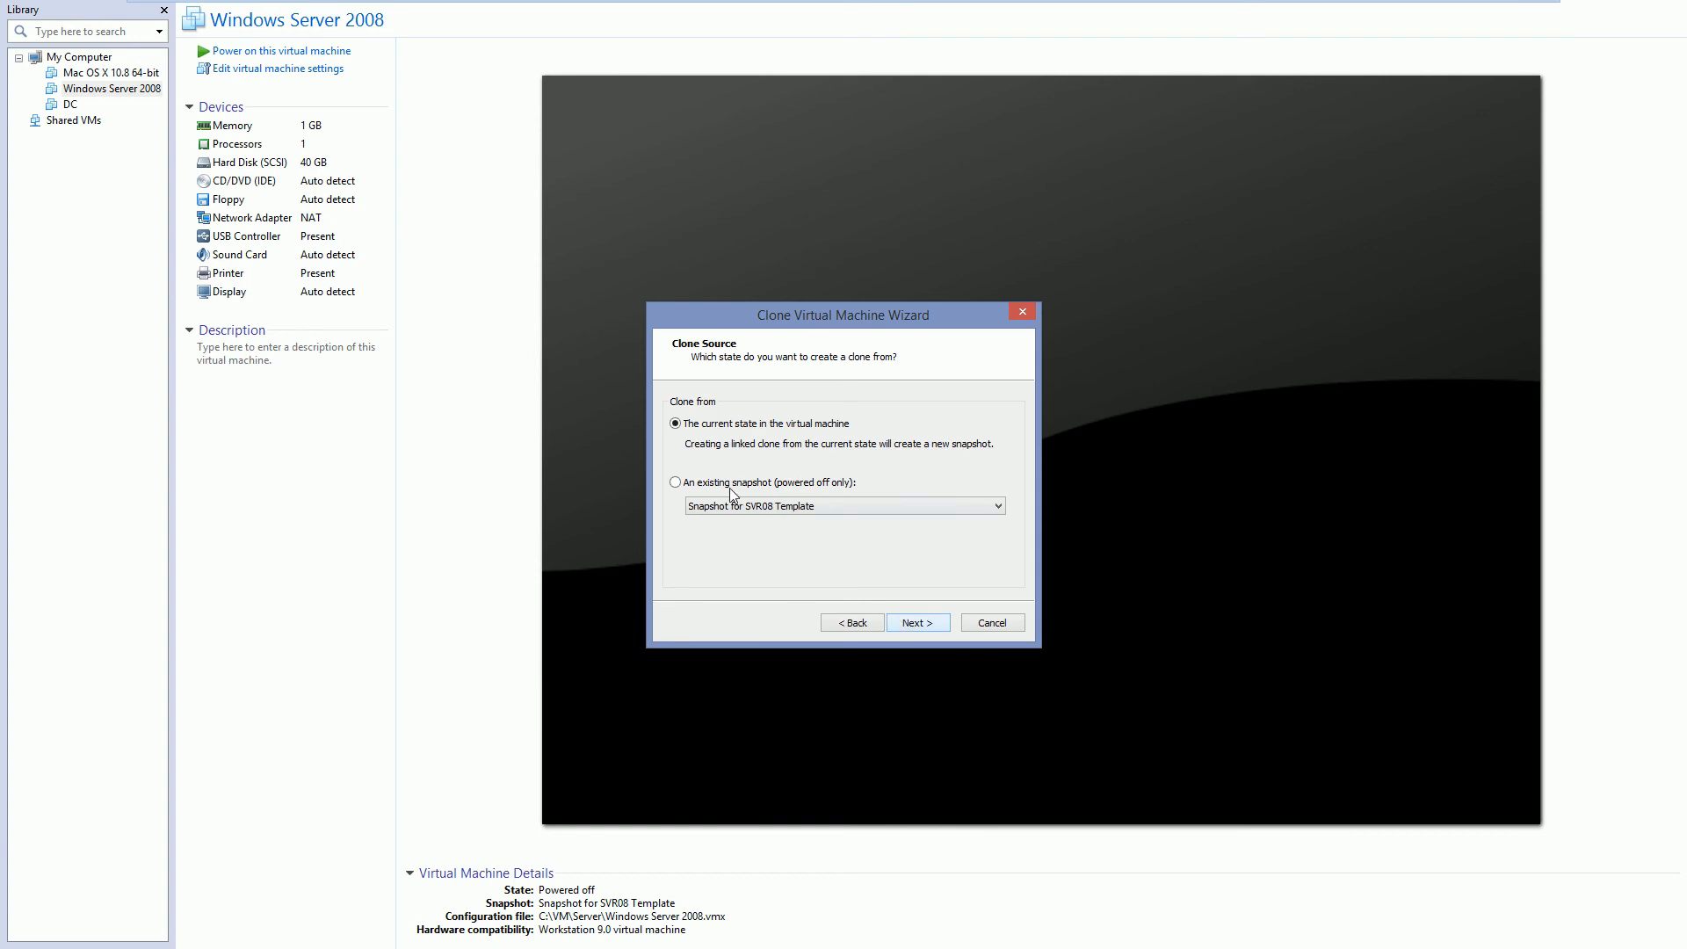
click(687, 481)
click(918, 623)
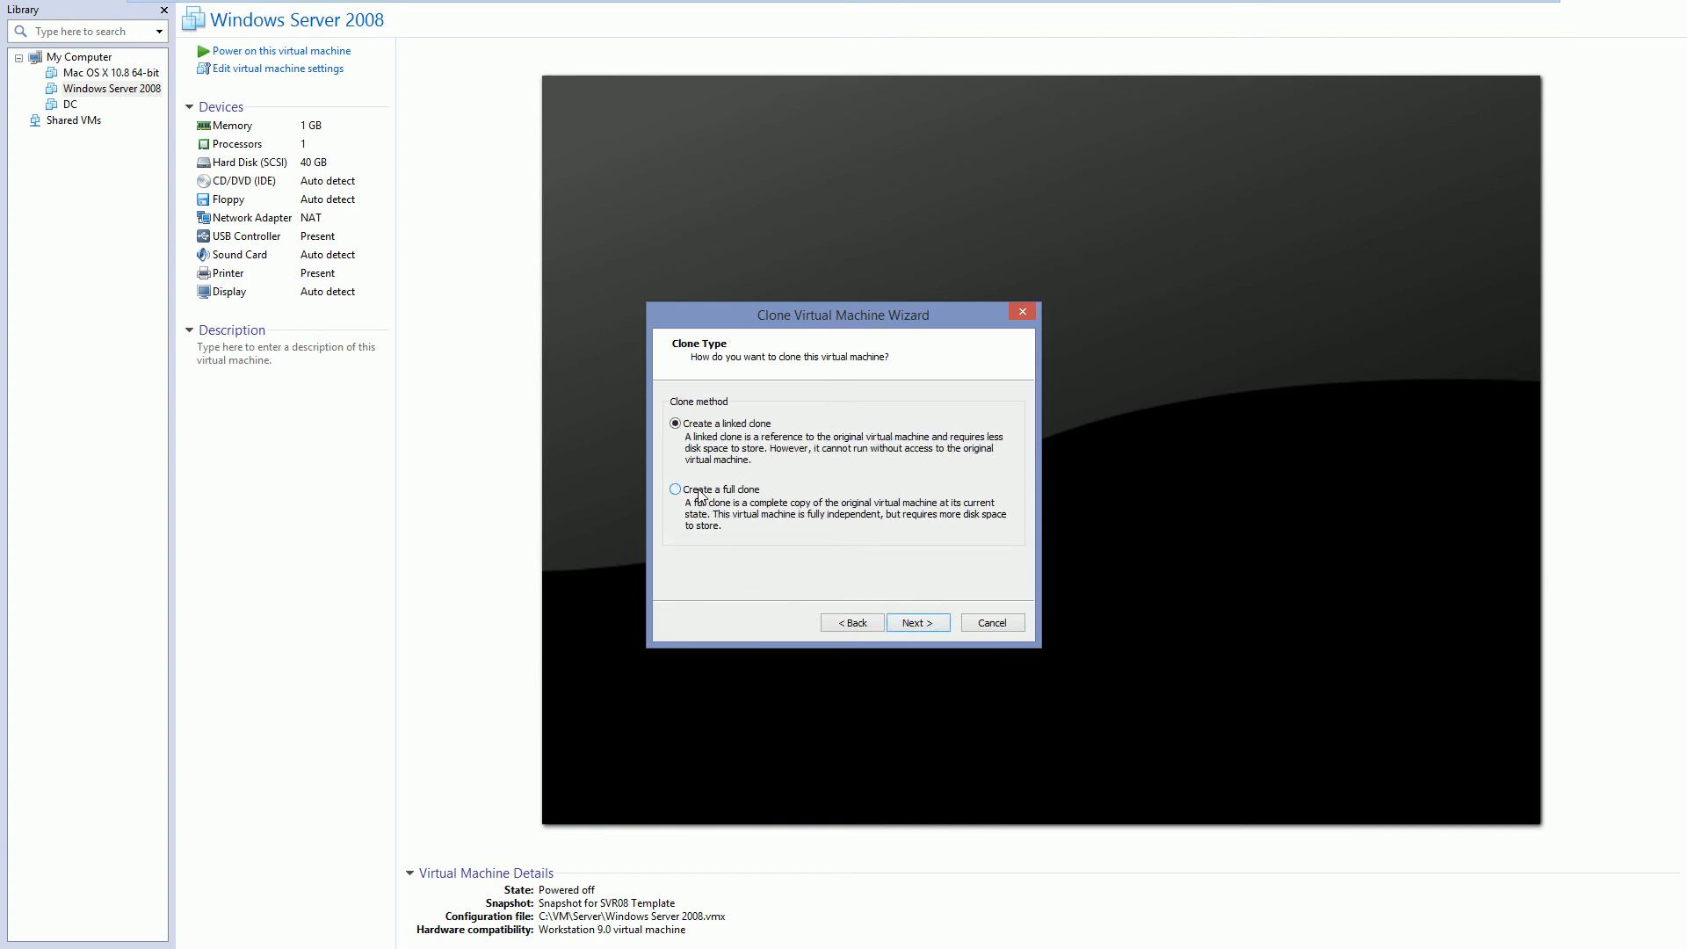
click(703, 492)
click(910, 625)
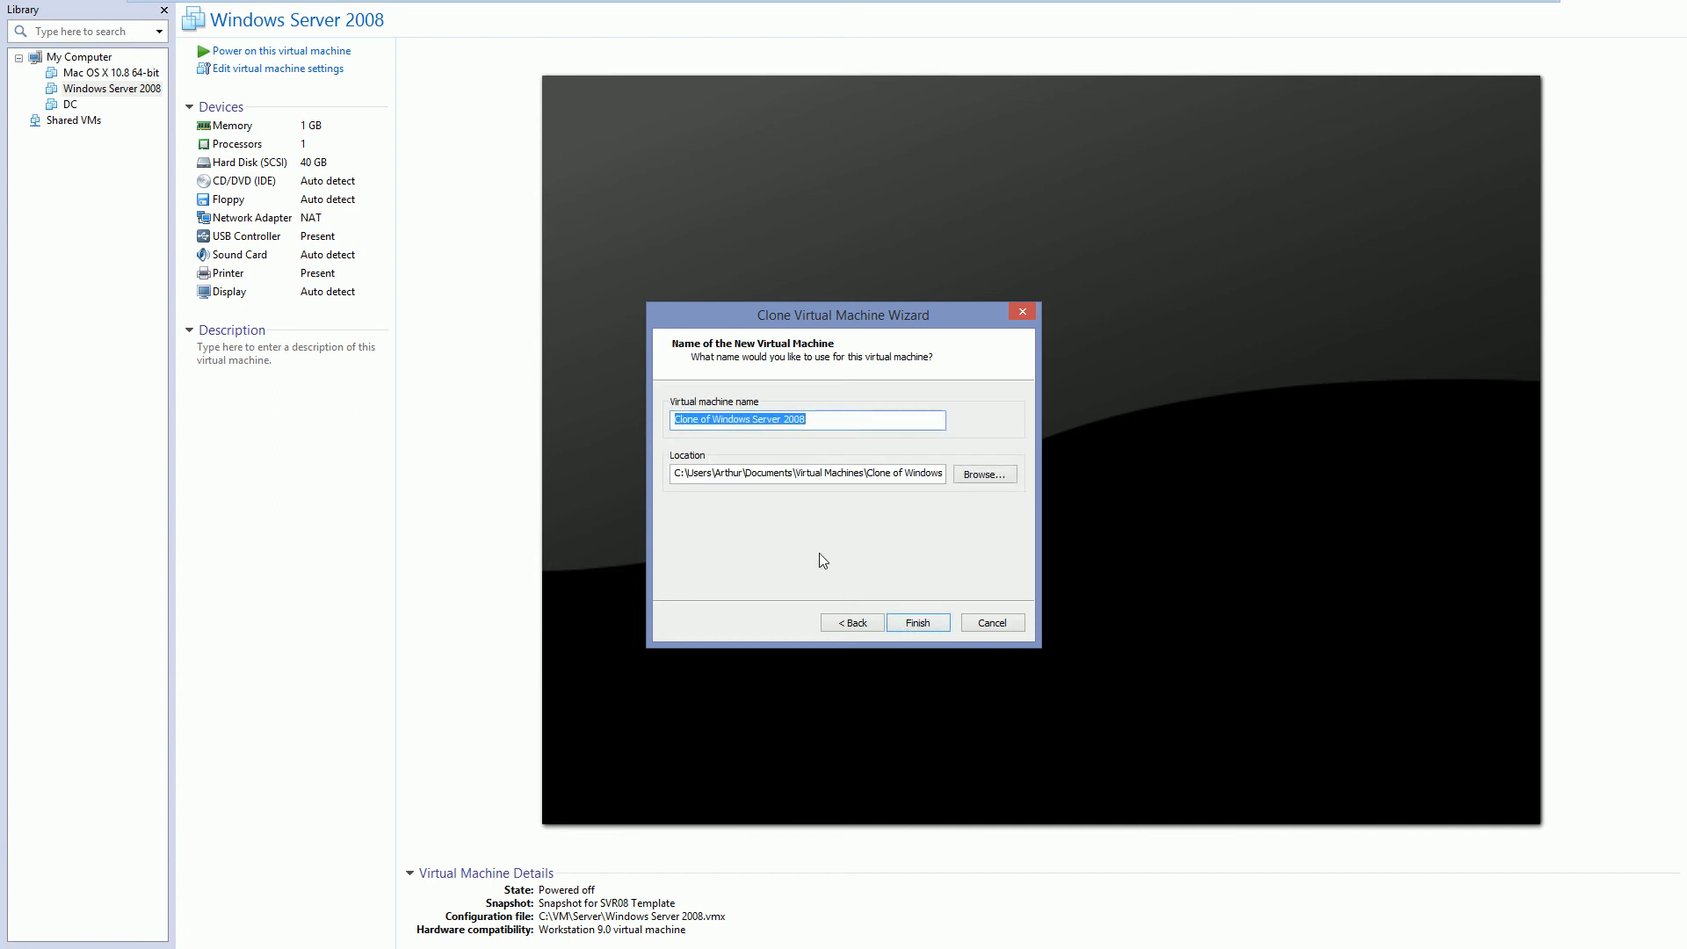
text(VC)
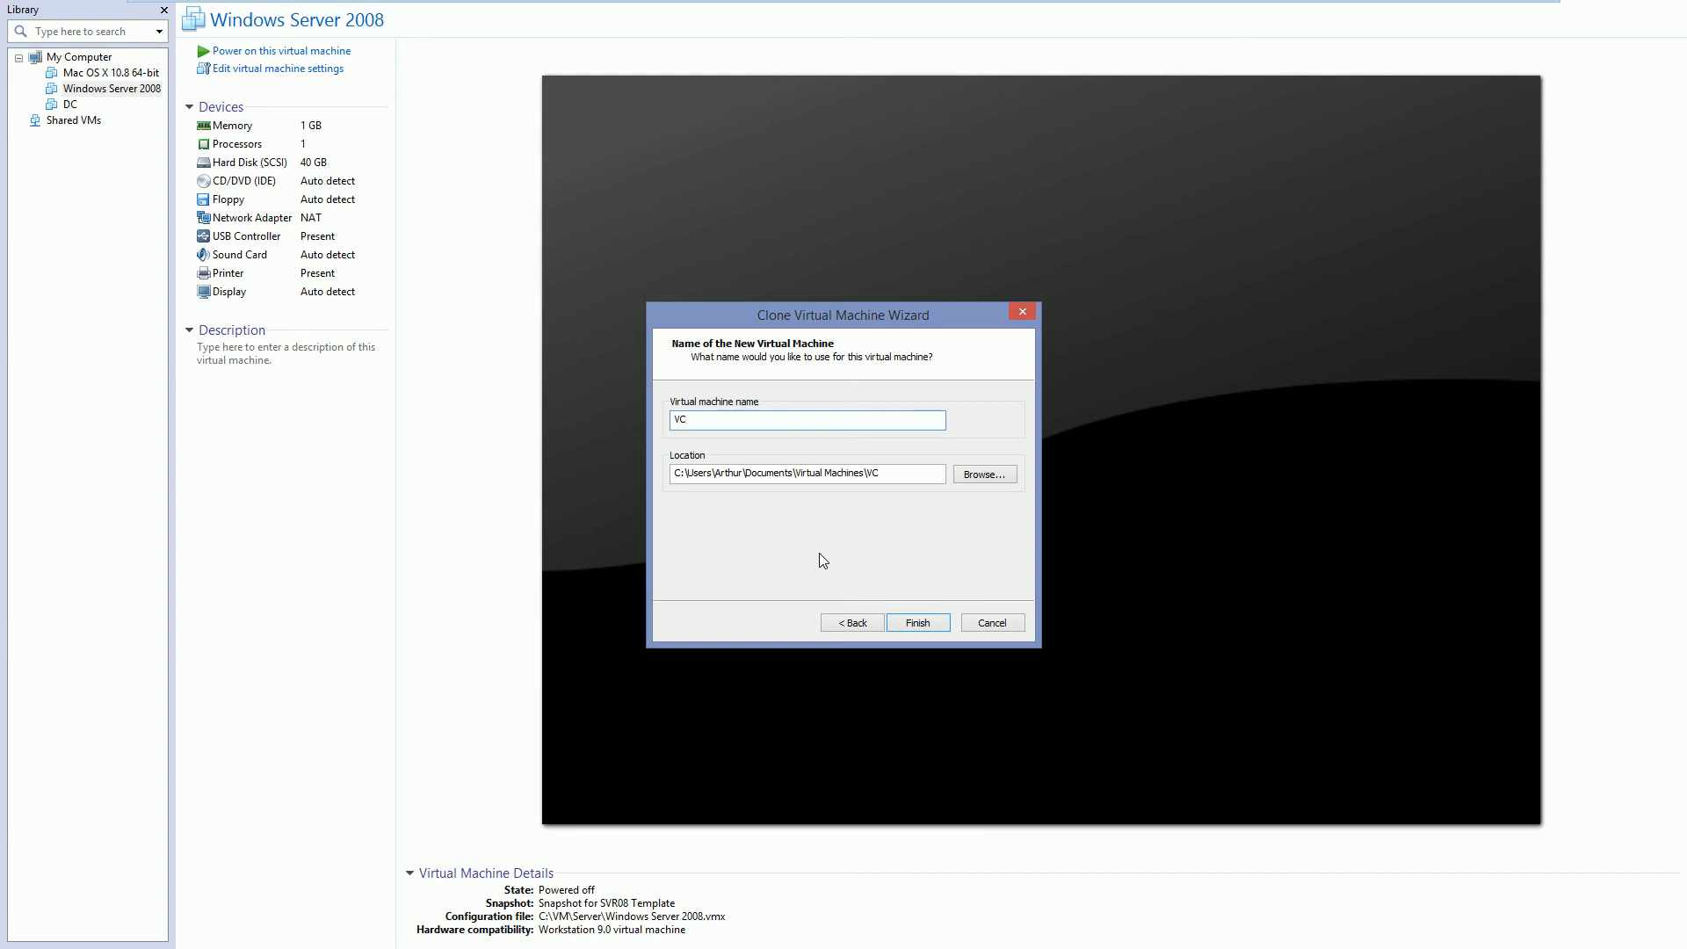
click(905, 623)
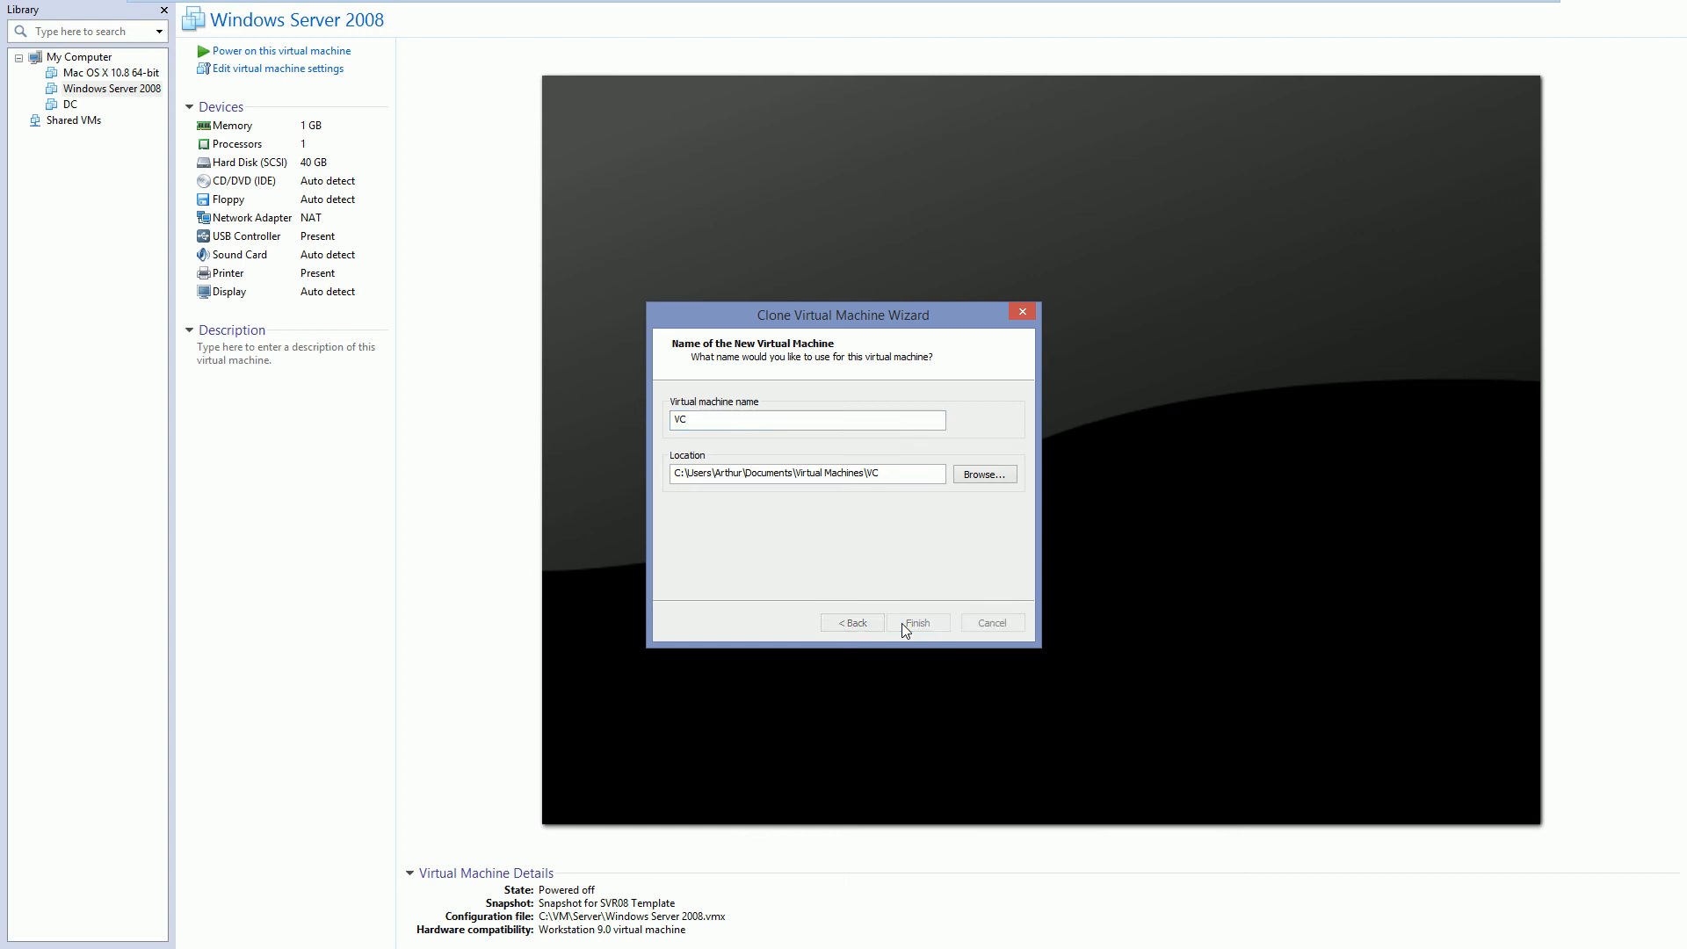